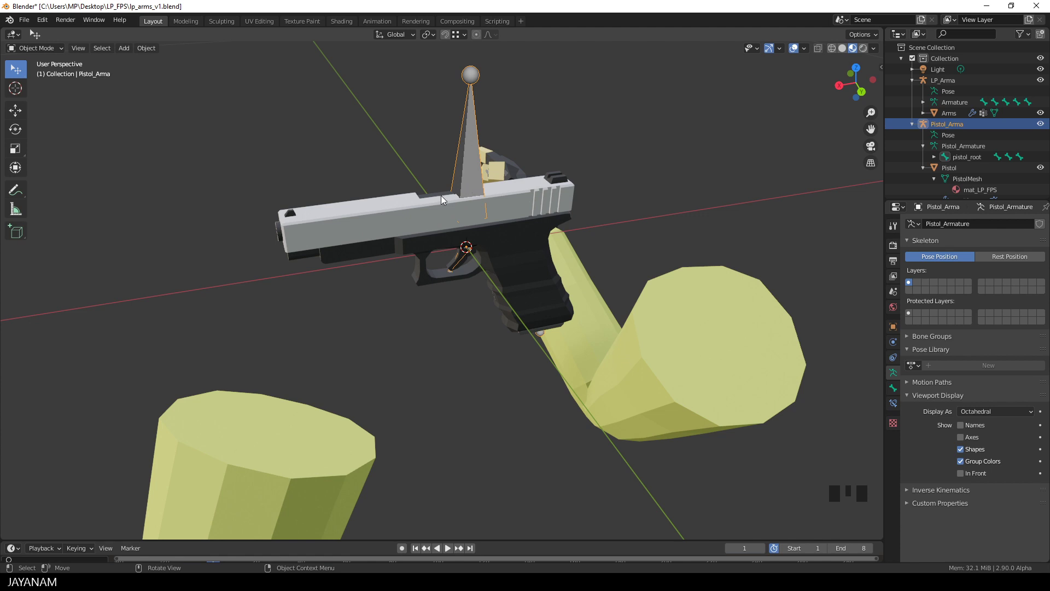
Step: Enable the In Front display option for the Pistol_Arma armature
{"action": "middle_click_drag", "start_coordinate": [470, 186], "coordinate": [450, 207]}
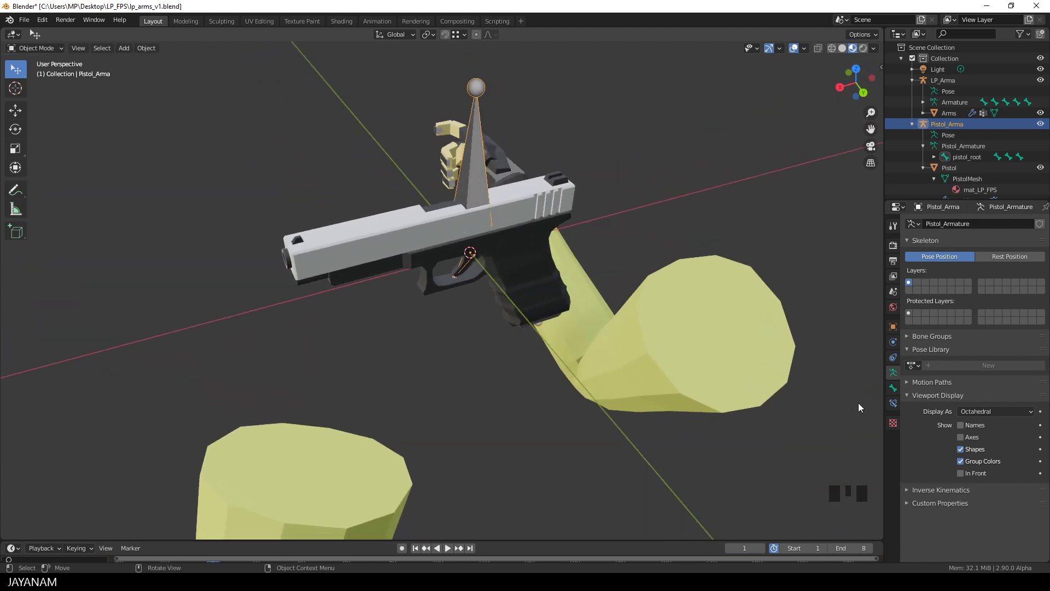
{"action": "left_click", "coordinate": [961, 473]}
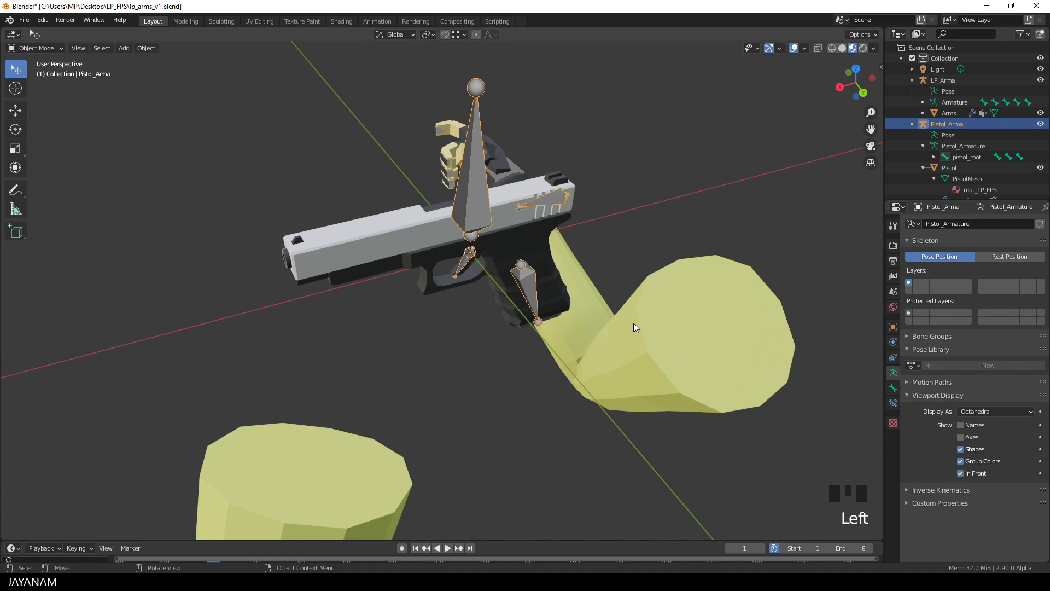
{"action": "middle_click_drag", "start_coordinate": [634, 327], "coordinate": [595, 299]}
Step: Try moving the pistol's mag and slide bones in Pose Mode, undo the movement and return to Object Mode
{"action": "key", "text": "ctrl+Tab"}
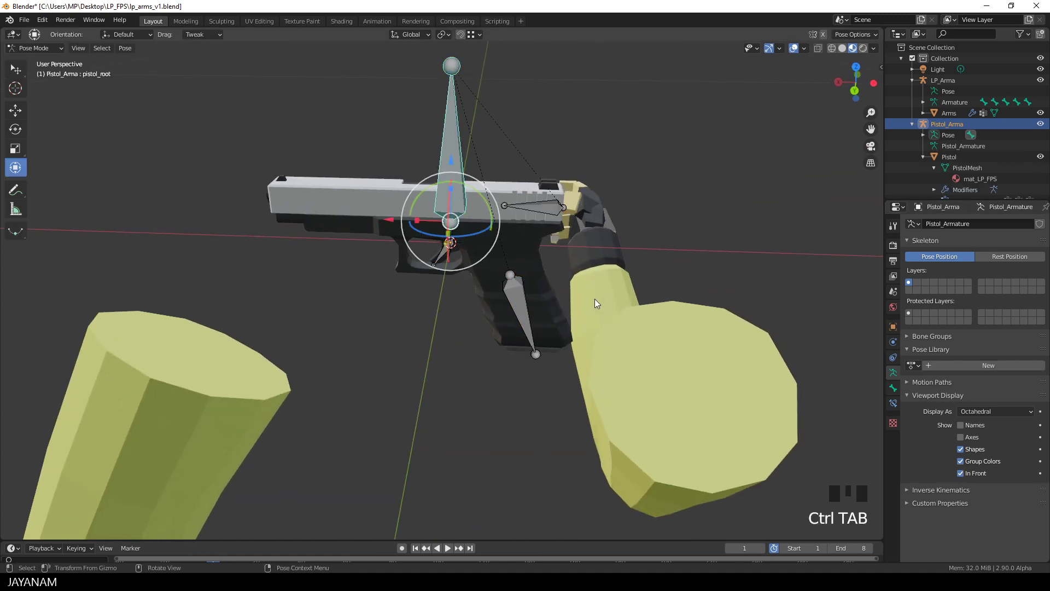
{"action": "left_click", "coordinate": [517, 307]}
{"action": "key", "text": "g"}
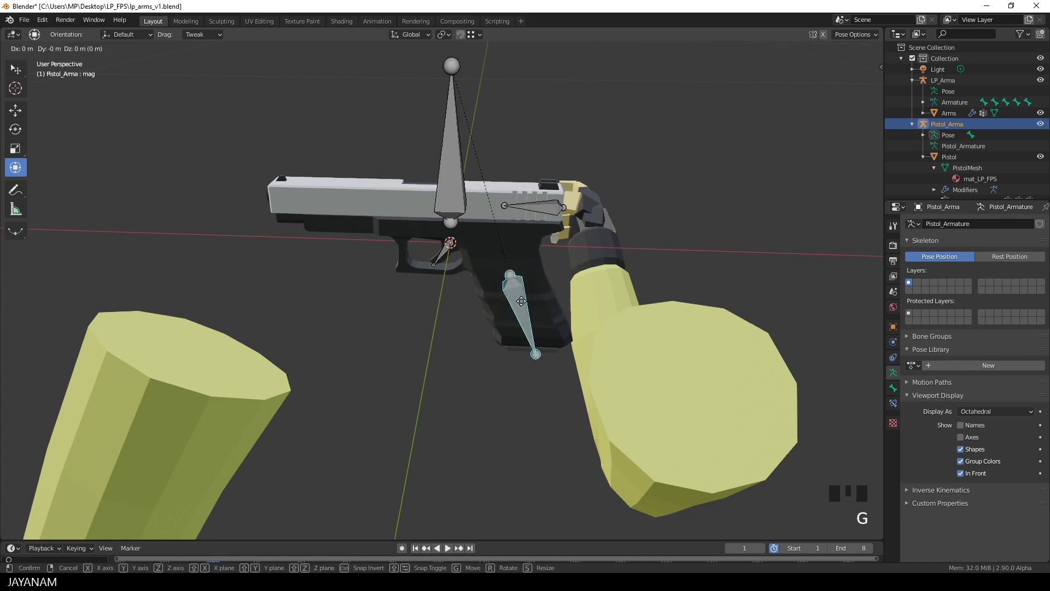
{"action": "right_click", "coordinate": [553, 383]}
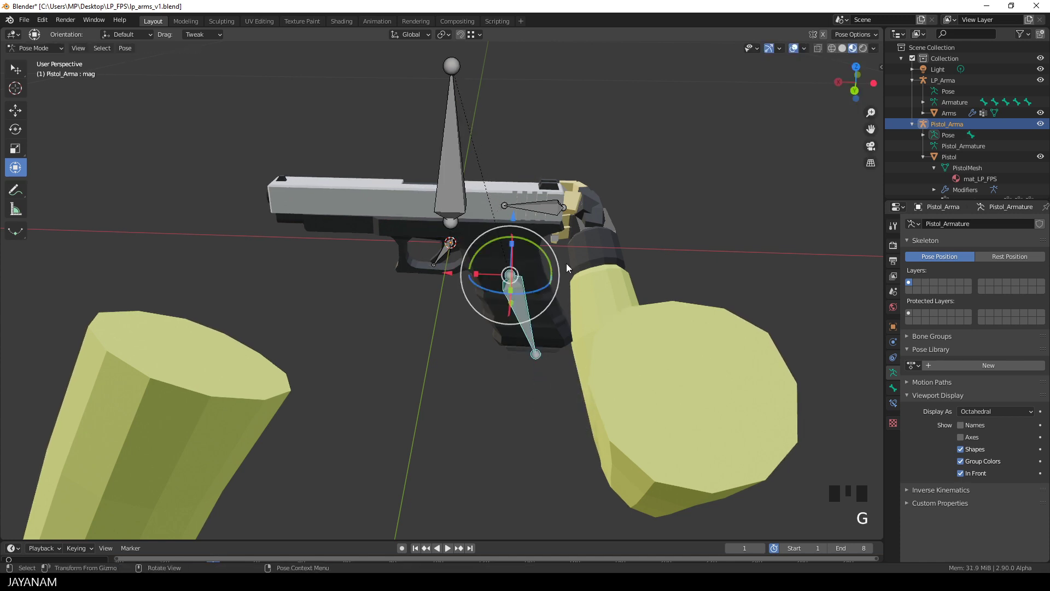
{"action": "left_click", "coordinate": [518, 210]}
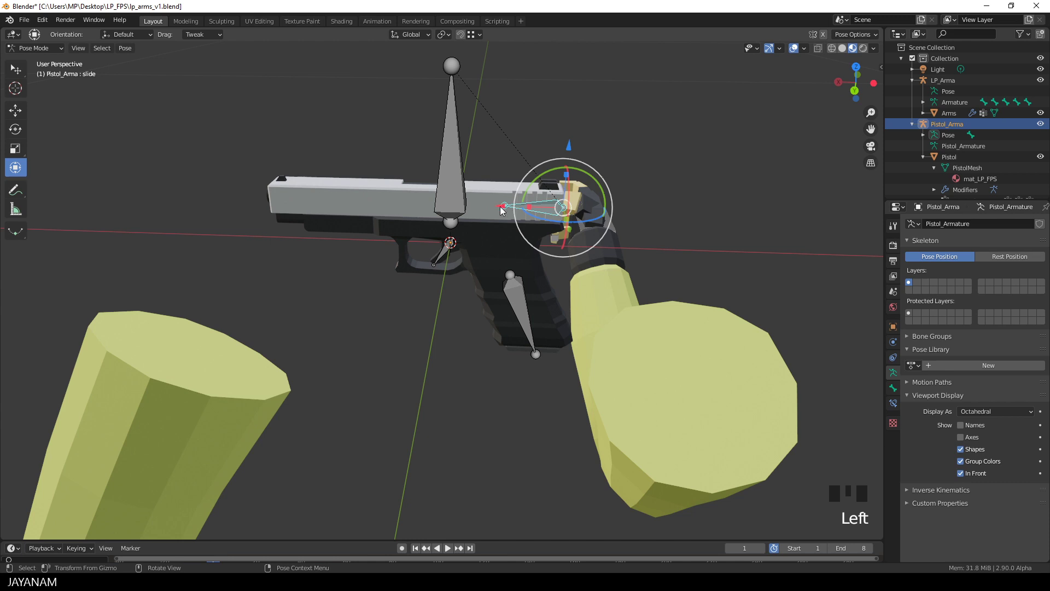
{"action": "left_click_drag", "start_coordinate": [504, 207], "coordinate": [506, 211]}
{"action": "key", "text": "ctrl+z"}
{"action": "key", "text": "ctrl+Tab"}
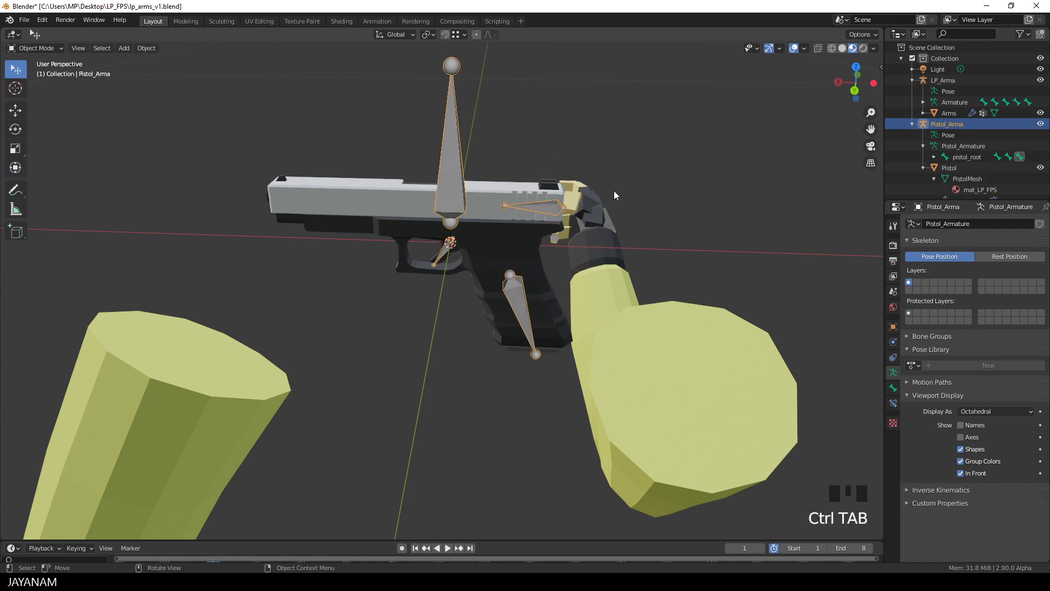
Step: Select the LP_Arma arms armature and switch it to Pose Mode in a straight side view
{"action": "middle_click_drag", "start_coordinate": [613, 190], "coordinate": [516, 198]}
{"action": "scroll", "coordinate": [520, 226], "scroll_direction": "down", "scroll_amount": 3}
{"action": "left_click", "coordinate": [577, 350]}
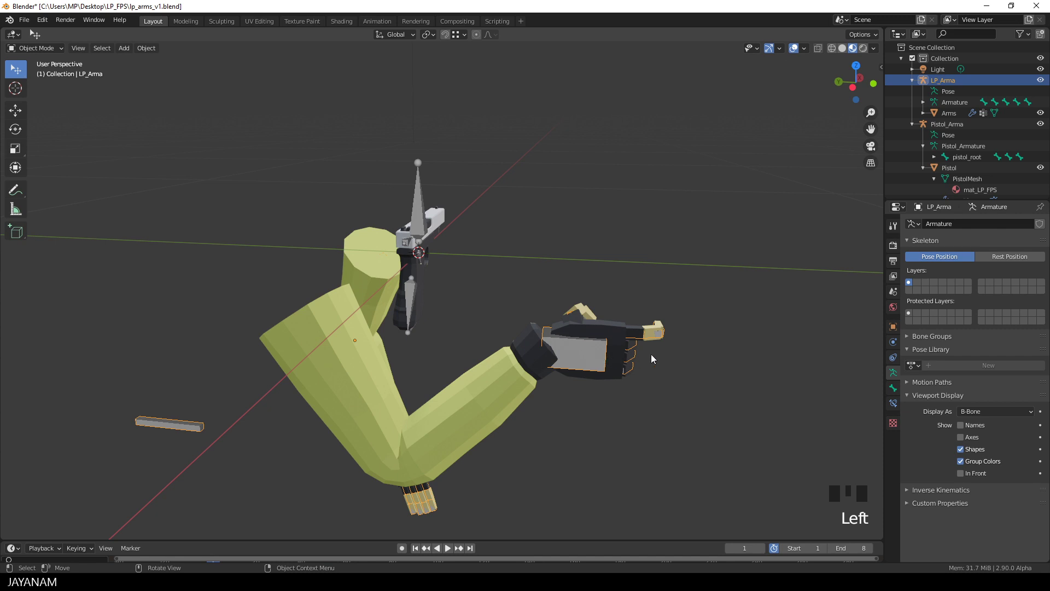
{"action": "middle_click_drag", "start_coordinate": [651, 353], "coordinate": [635, 315], "text": "alt"}
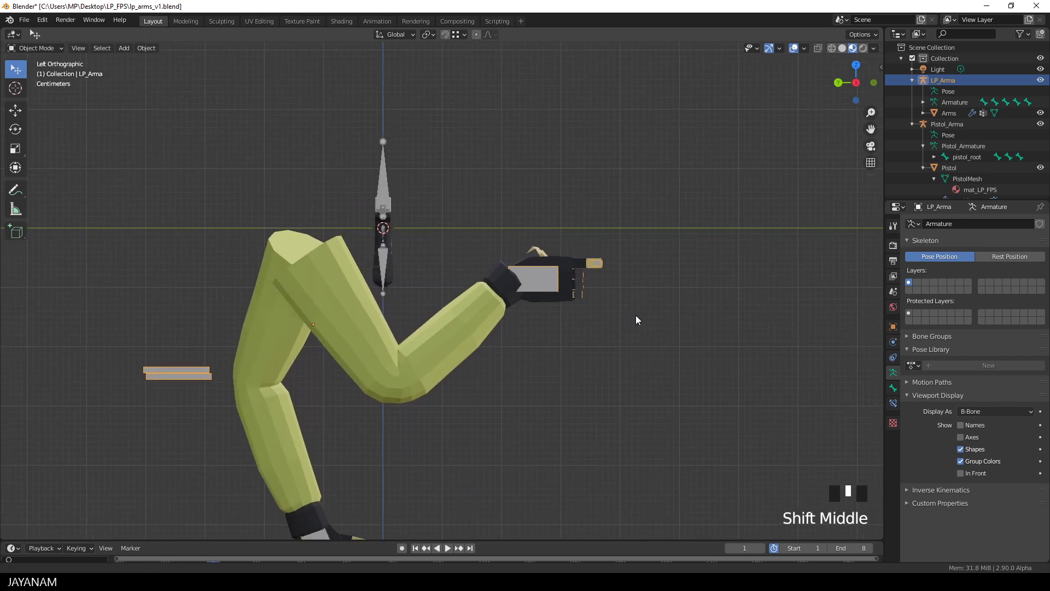
{"action": "scroll", "coordinate": [629, 316], "scroll_direction": "up", "scroll_amount": 1, "text": "shift"}
{"action": "key", "text": "ctrl+Tab"}
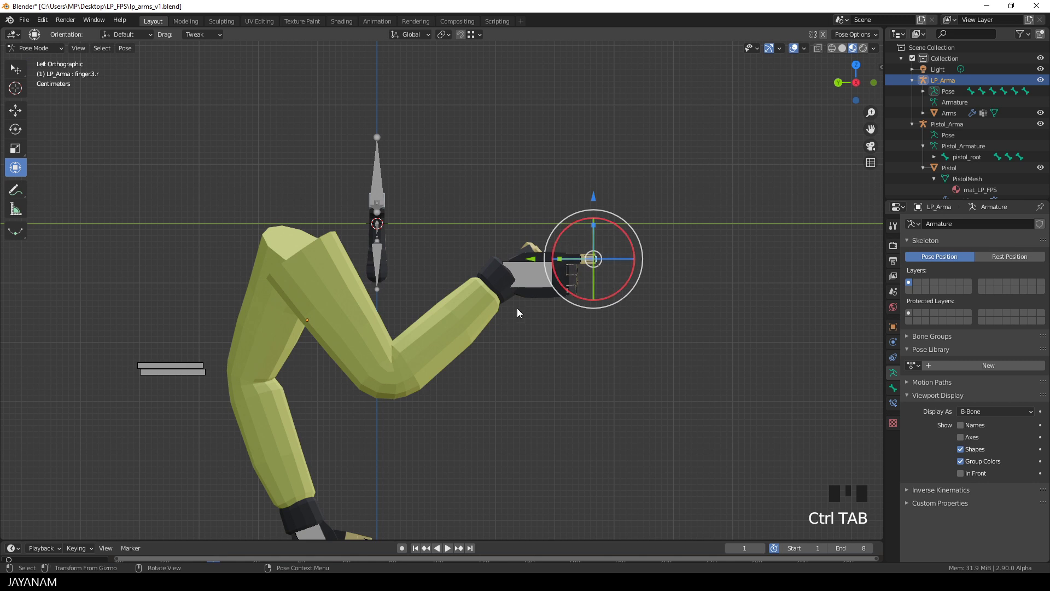
Step: Try moving and rotating the hand.ik.r bone to test the arm's IK, and undo all of the changes
{"action": "left_click", "coordinate": [533, 278]}
{"action": "left_click_drag", "start_coordinate": [504, 214], "coordinate": [504, 280]}
{"action": "left_click_drag", "start_coordinate": [446, 340], "coordinate": [486, 337]}
{"action": "left_click_drag", "start_coordinate": [542, 286], "coordinate": [506, 271]}
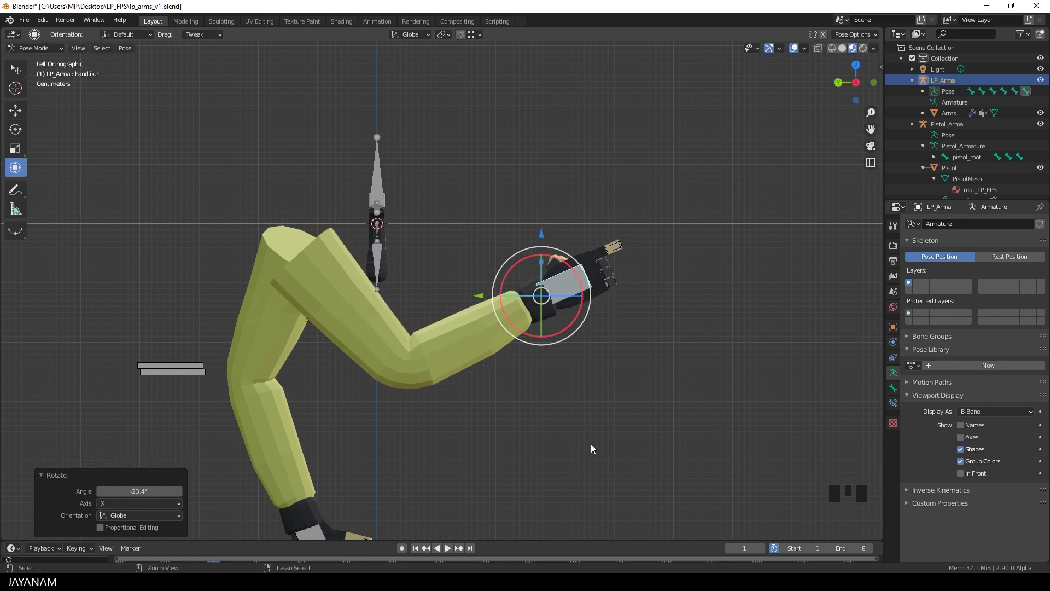
{"action": "key", "text": "ctrl+z"}
{"action": "key", "text": "ctrl+z"}
{"action": "key", "text": "ctrl+z"}
{"action": "key", "text": "ctrl+z"}
{"action": "key", "text": "ctrl+z"}
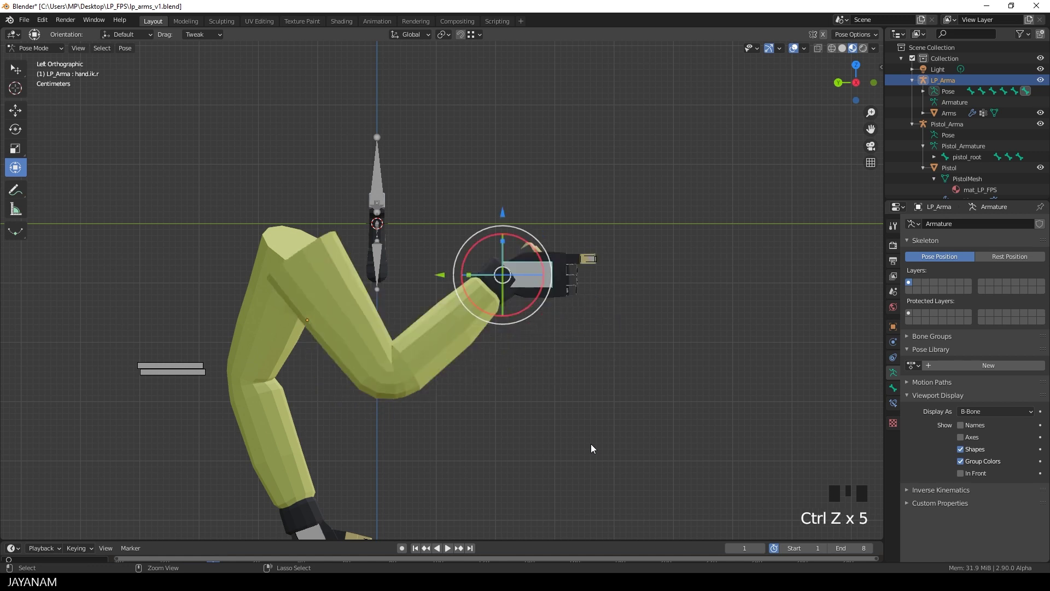
{"action": "key", "text": "ctrl+z"}
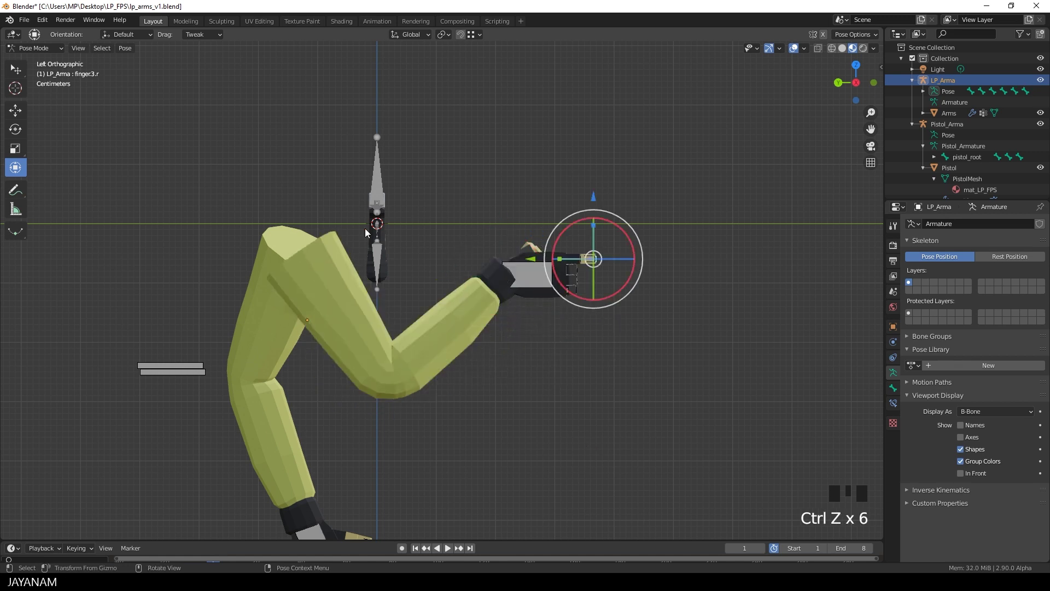
Step: Examine the hand.ik.r and hand.r bones of the right hand in wireframe from the right orthographic view, then restore the shaded display
{"action": "middle_click_drag", "start_coordinate": [365, 228], "coordinate": [625, 199]}
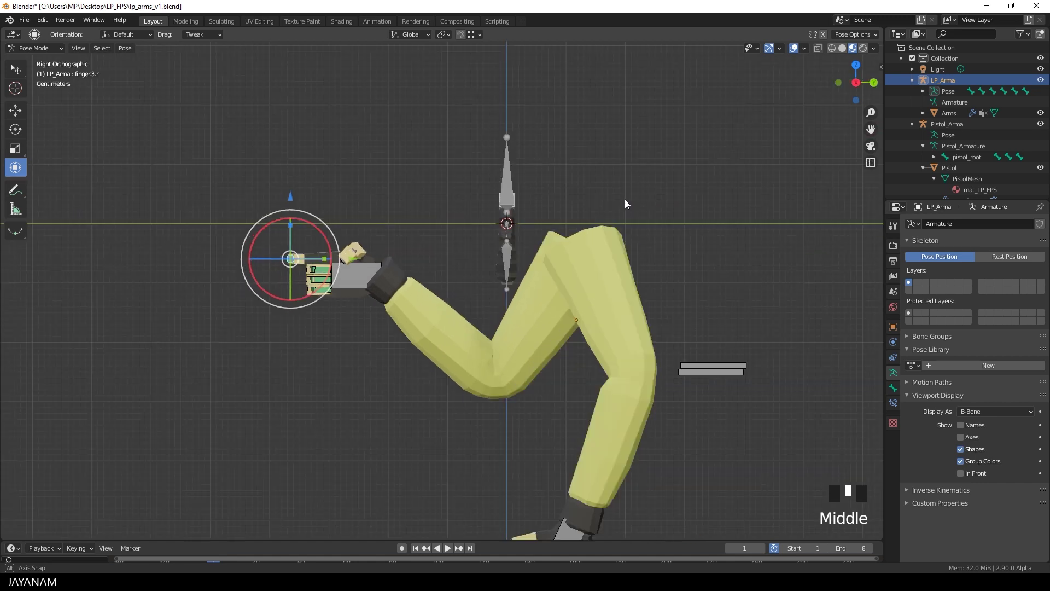
{"action": "scroll", "coordinate": [571, 284], "scroll_direction": "up", "scroll_amount": 2}
{"action": "key", "text": "z"}
{"action": "left_click", "coordinate": [312, 368]}
{"action": "scroll", "coordinate": [278, 280], "scroll_direction": "up", "scroll_amount": 2}
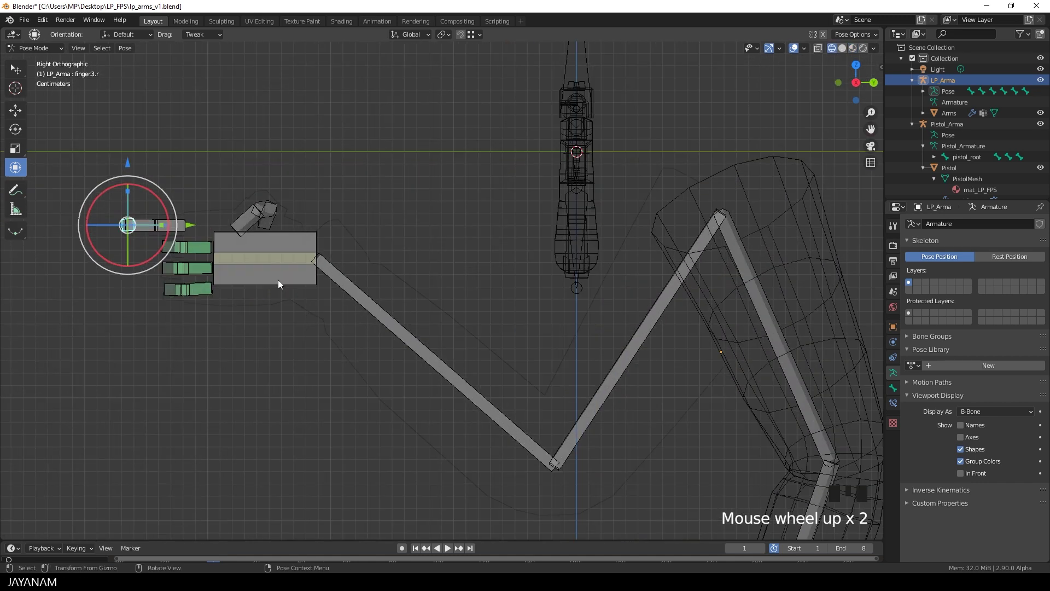
{"action": "left_click", "coordinate": [278, 280]}
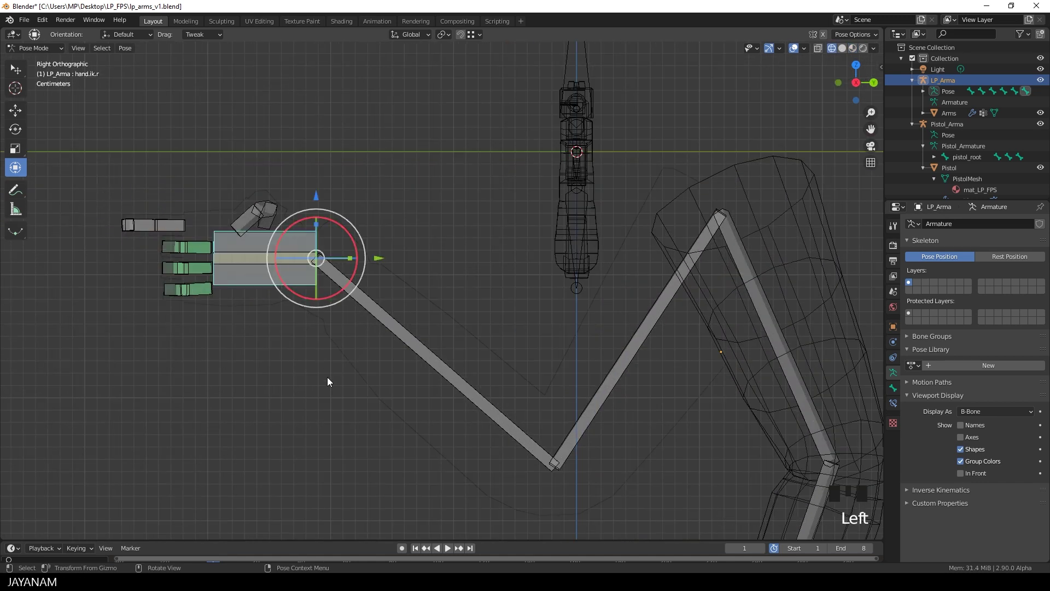
{"action": "left_click", "coordinate": [242, 263]}
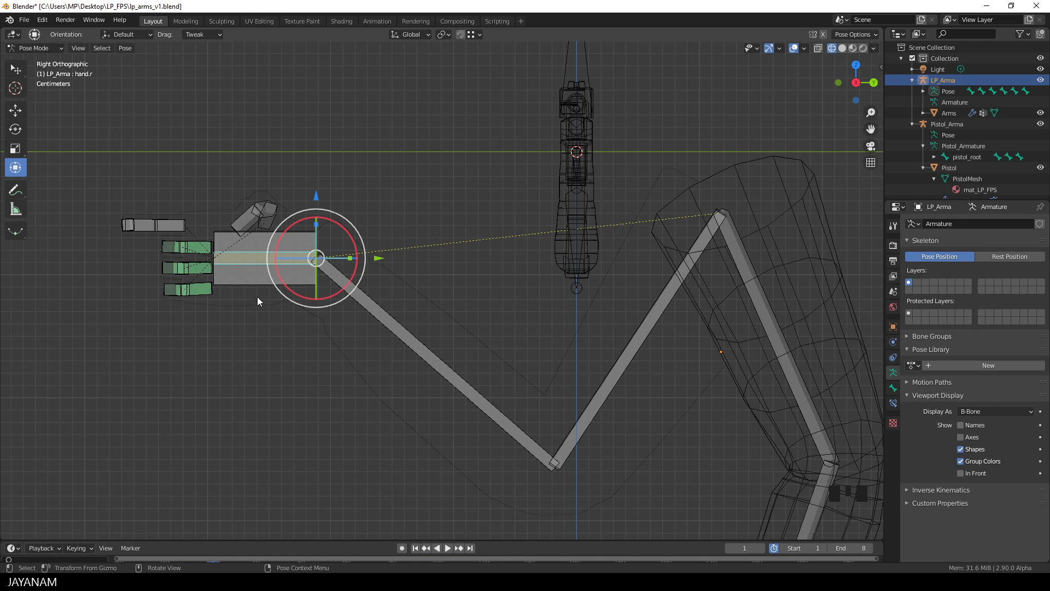
{"action": "scroll", "coordinate": [257, 297], "scroll_direction": "down", "scroll_amount": 3}
{"action": "middle_click_drag", "start_coordinate": [579, 161], "coordinate": [598, 172], "text": "shift"}
{"action": "left_click", "coordinate": [853, 49]}
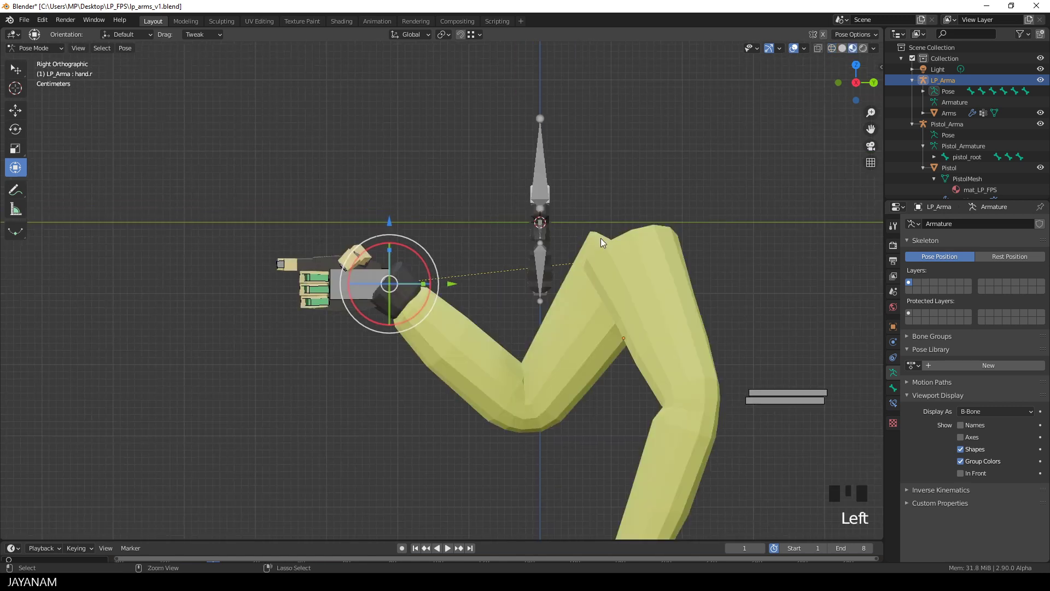
Step: Switch to Pose Mode on Pistol_Arma and move the pistol_root bone about -0.298 m along Y to the right hand
{"action": "key", "text": "ctrl+Tab"}
{"action": "left_click", "coordinate": [541, 164]}
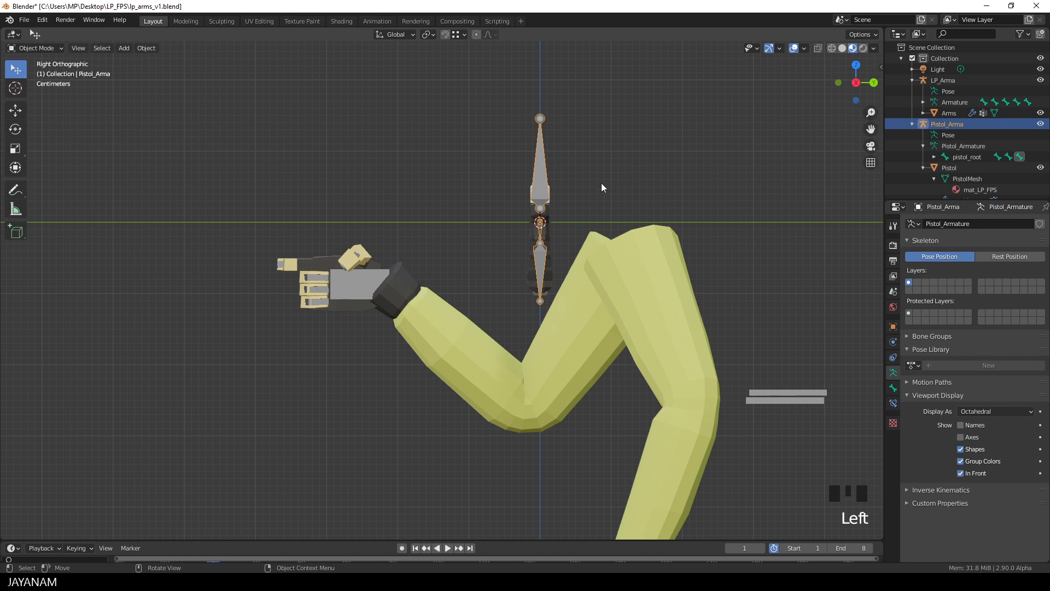
{"action": "key", "text": "ctrl+Tab"}
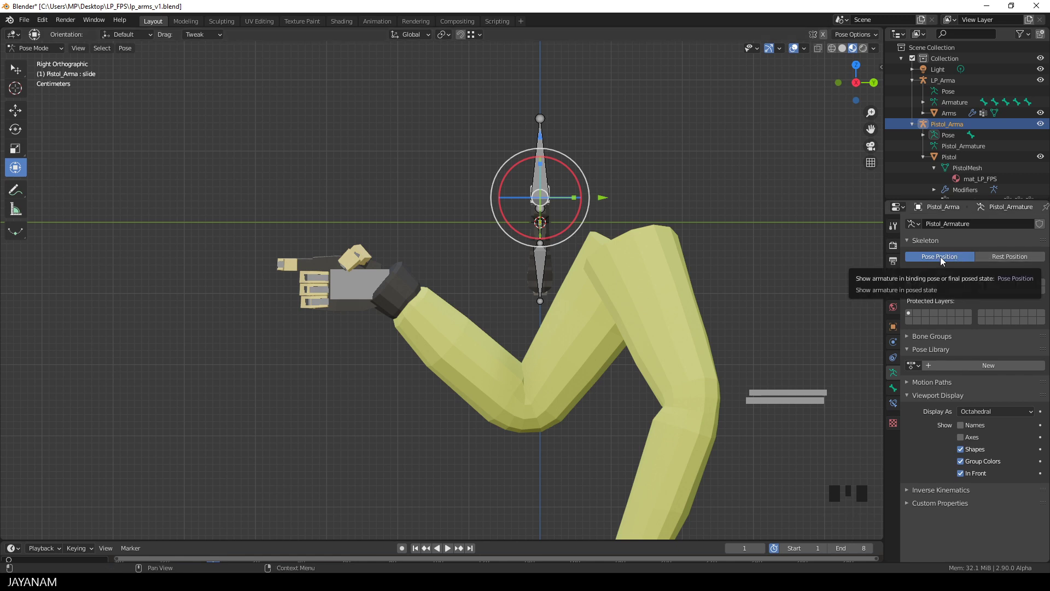
{"action": "key", "text": "ctrl+z"}
{"action": "left_click", "coordinate": [544, 179]}
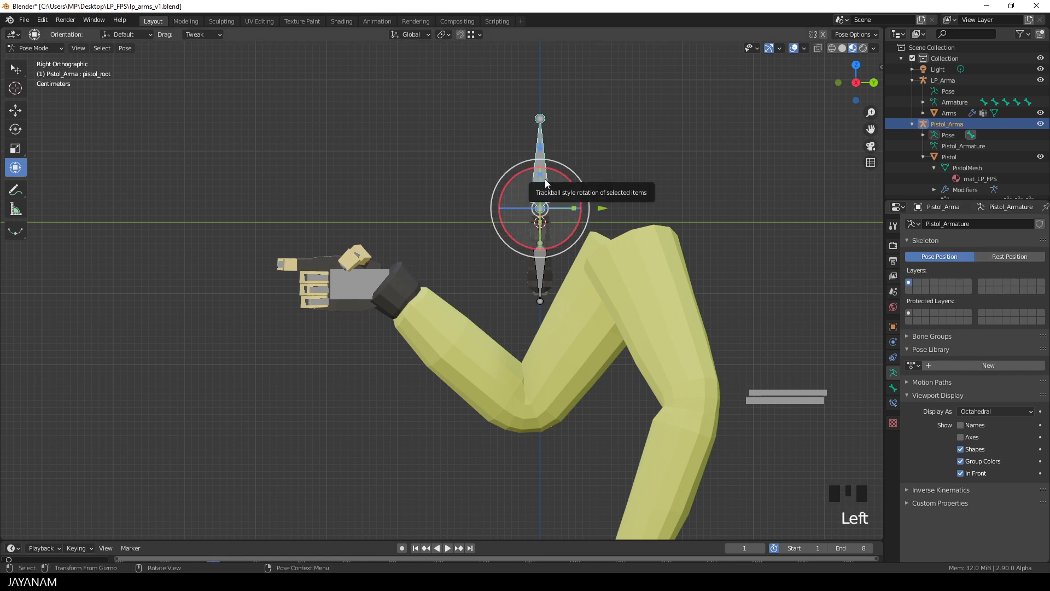
{"action": "left_click_drag", "start_coordinate": [603, 210], "coordinate": [386, 204]}
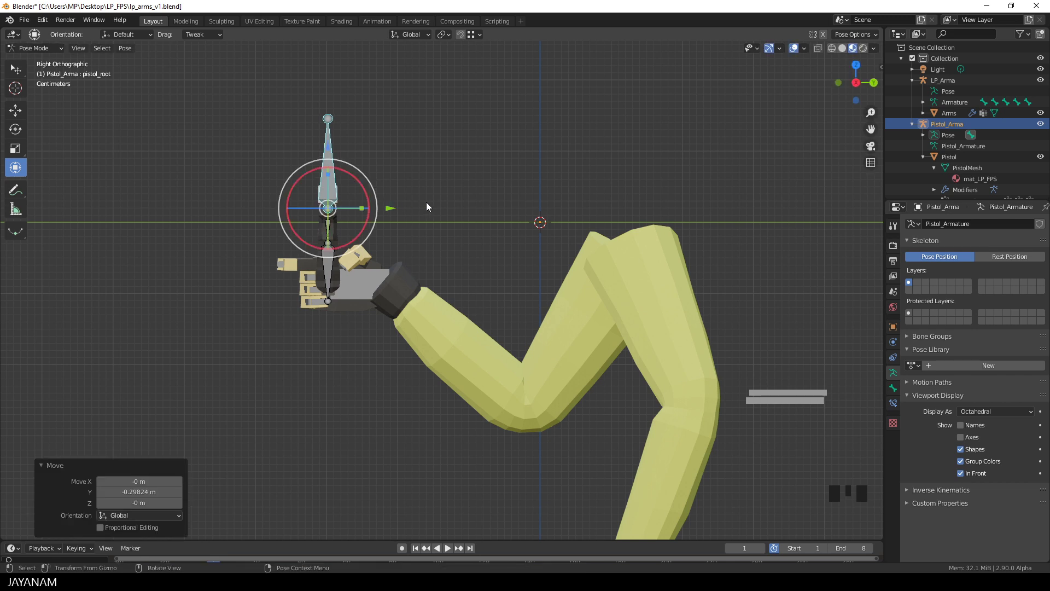
Step: From the top view, rotate the pistol_root bone -90° about Z and move it about -0.138 m along X onto the right hand
{"action": "middle_click_drag", "start_coordinate": [452, 174], "coordinate": [449, 251]}
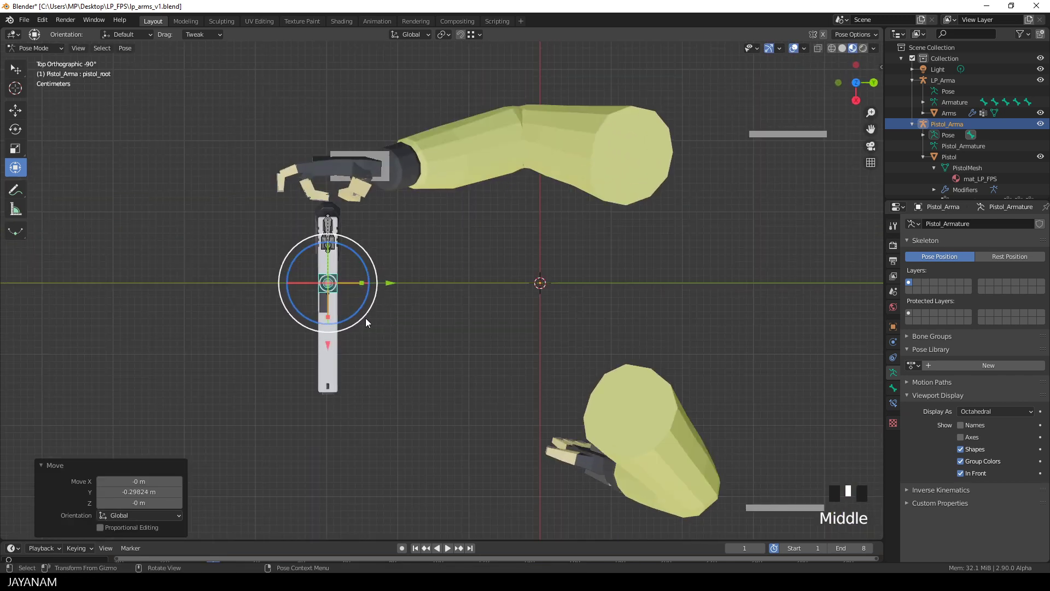
{"action": "left_click_drag", "start_coordinate": [363, 301], "coordinate": [308, 323]}
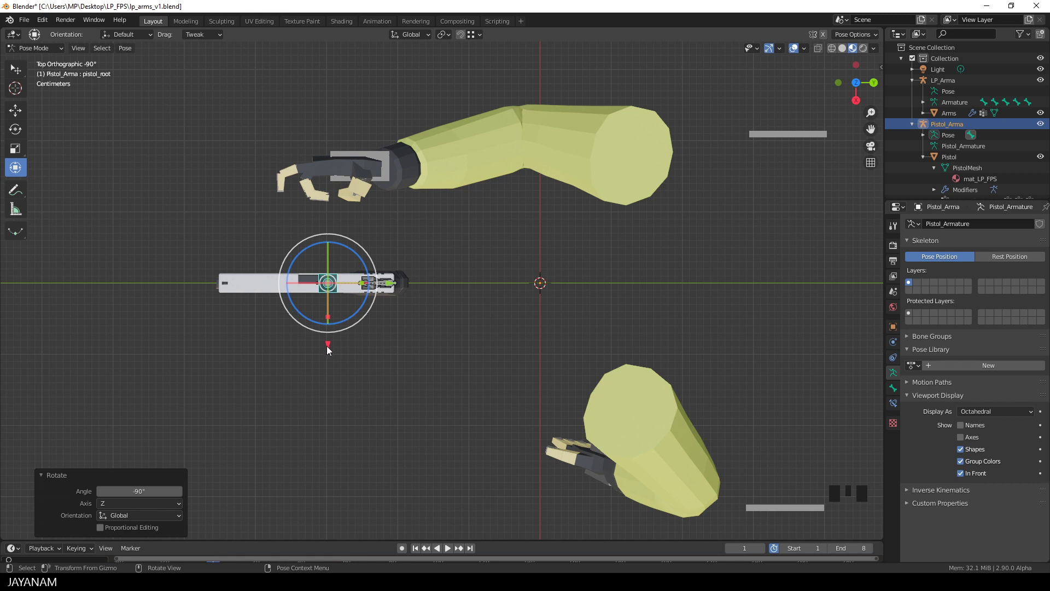
{"action": "left_click_drag", "start_coordinate": [327, 346], "coordinate": [325, 246]}
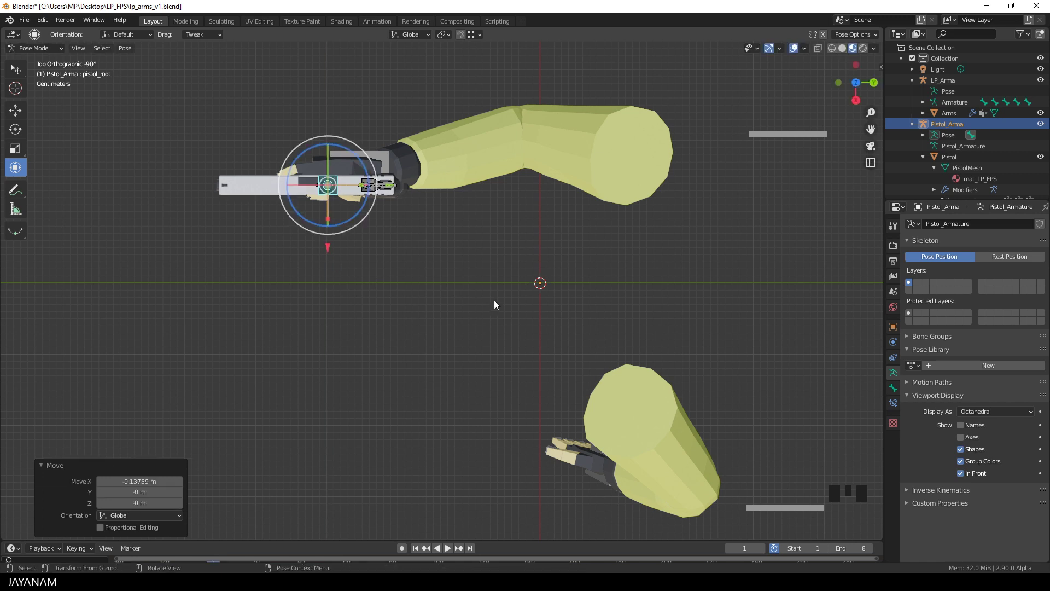
Step: Lower the pistol_root bone into the right hand's grip, shift it forward along Y and nudge it about -0.0017 m along X
{"action": "middle_click_drag", "start_coordinate": [494, 300], "coordinate": [486, 185]}
{"action": "scroll", "coordinate": [473, 229], "scroll_direction": "up", "scroll_amount": 2}
{"action": "left_click_drag", "start_coordinate": [278, 111], "coordinate": [278, 162]}
{"action": "left_click_drag", "start_coordinate": [337, 225], "coordinate": [296, 231]}
{"action": "middle_click_drag", "start_coordinate": [295, 231], "coordinate": [354, 185]}
{"action": "scroll", "coordinate": [474, 254], "scroll_direction": "up", "scroll_amount": 1}
{"action": "left_click_drag", "start_coordinate": [355, 176], "coordinate": [358, 178]}
{"action": "middle_click_drag", "start_coordinate": [363, 194], "coordinate": [470, 258]}
{"action": "scroll", "coordinate": [425, 253], "scroll_direction": "down", "scroll_amount": 3}
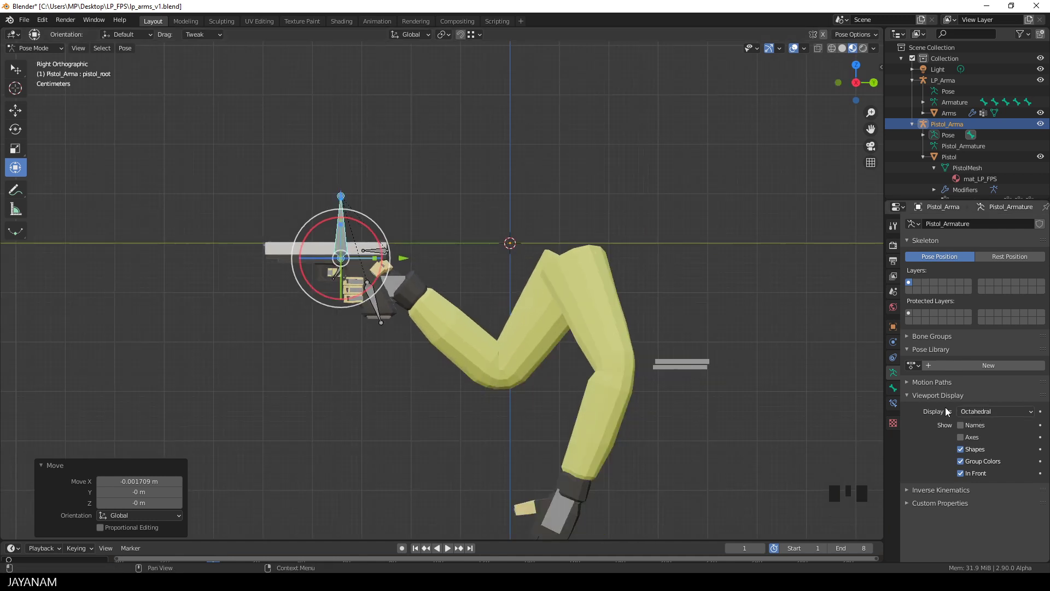
Step: Add a Child Of bone constraint to pistol_root with LP_Arma as its target
{"action": "left_click", "coordinate": [894, 404]}
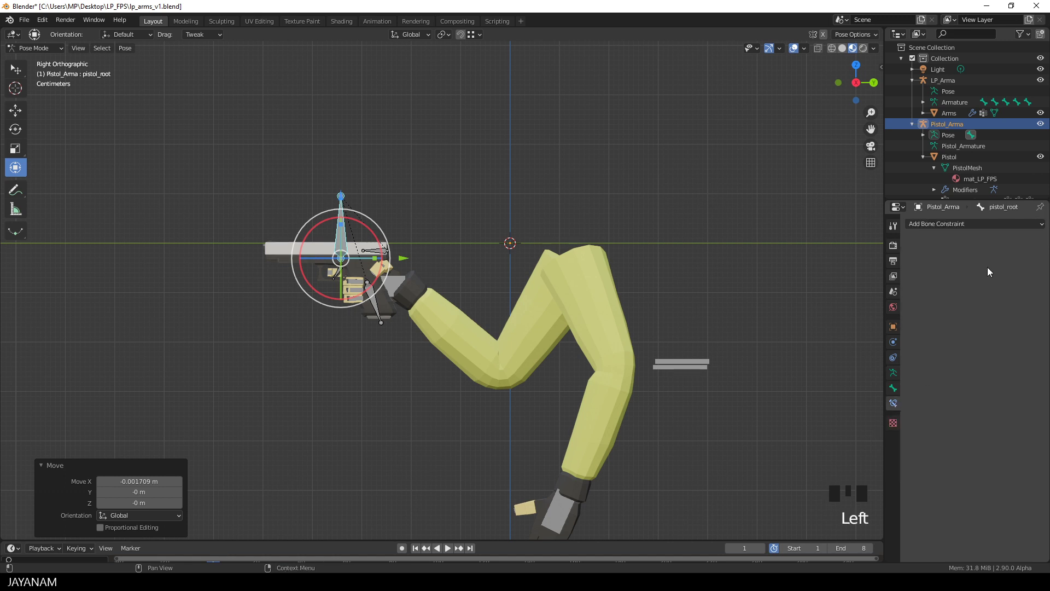
{"action": "left_click", "coordinate": [977, 224]}
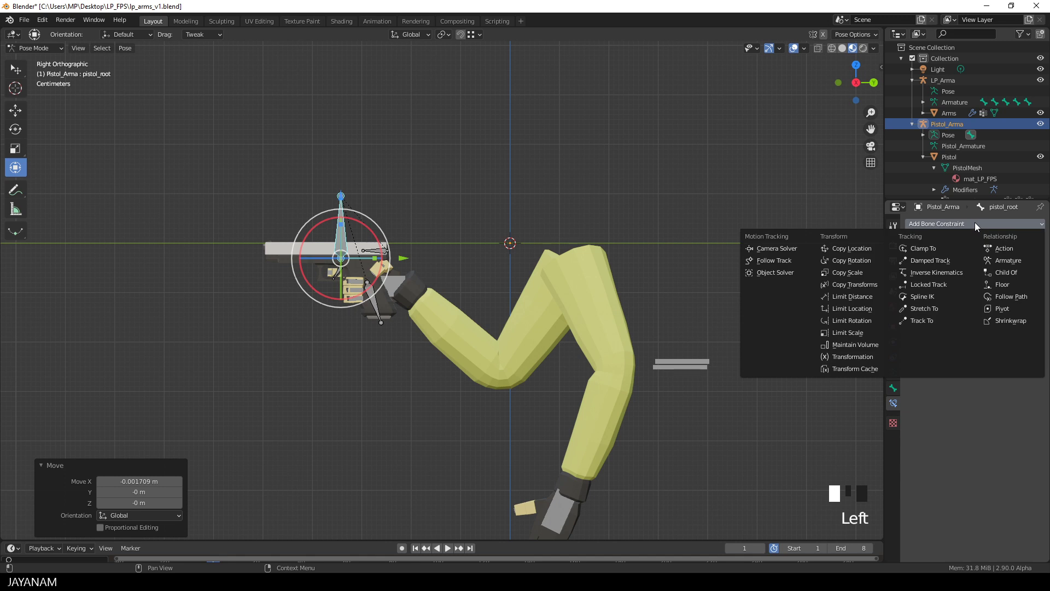
{"action": "left_click", "coordinate": [1012, 275]}
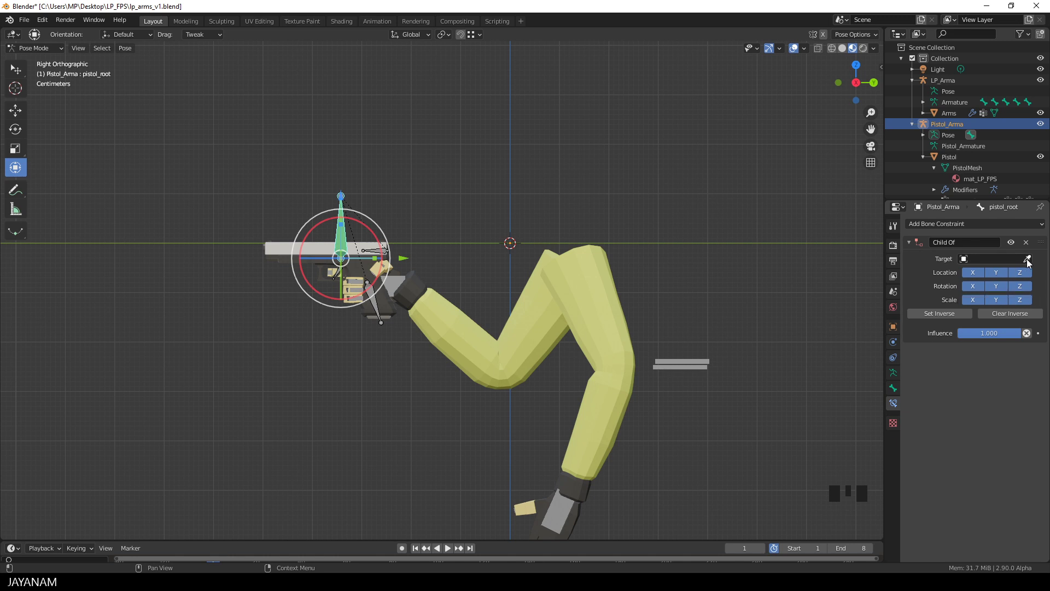
{"action": "left_click", "coordinate": [1028, 260]}
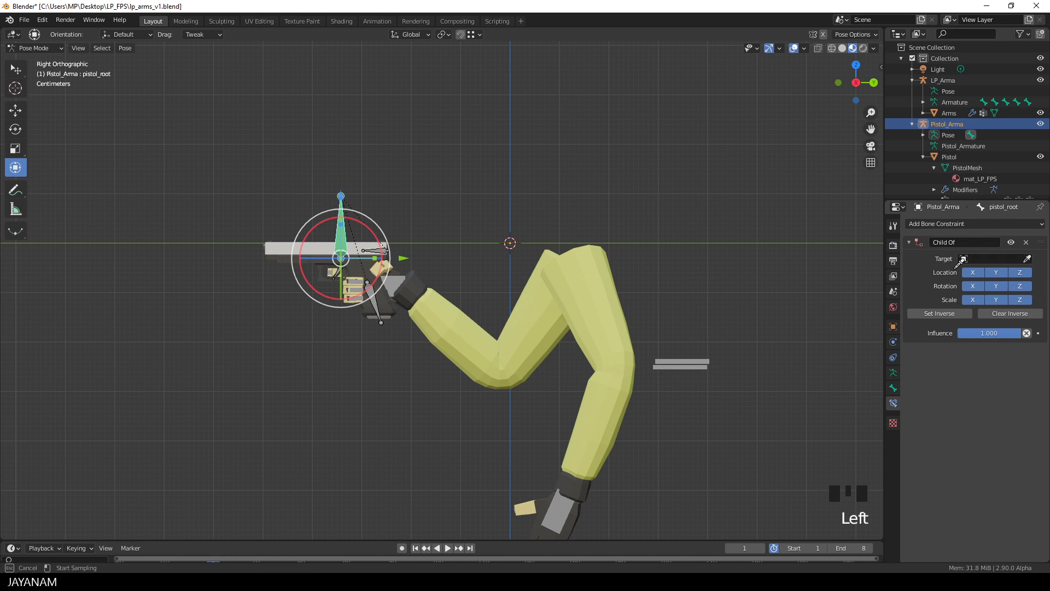
{"action": "left_click", "coordinate": [402, 278]}
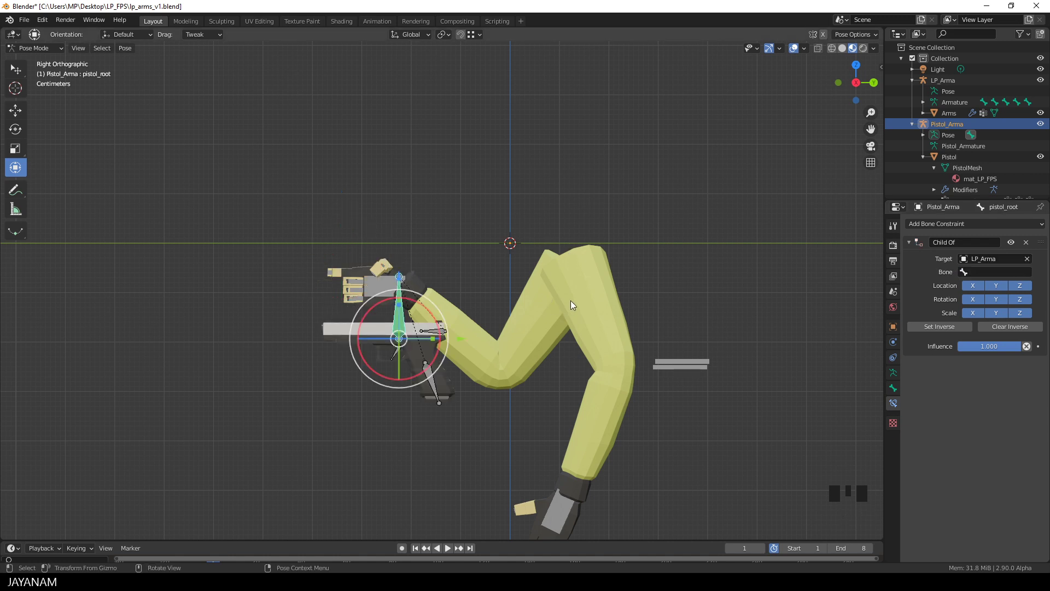
Step: Set the Child Of constraint's bone to hand.r and apply Set Inverse
{"action": "left_click", "coordinate": [994, 272]}
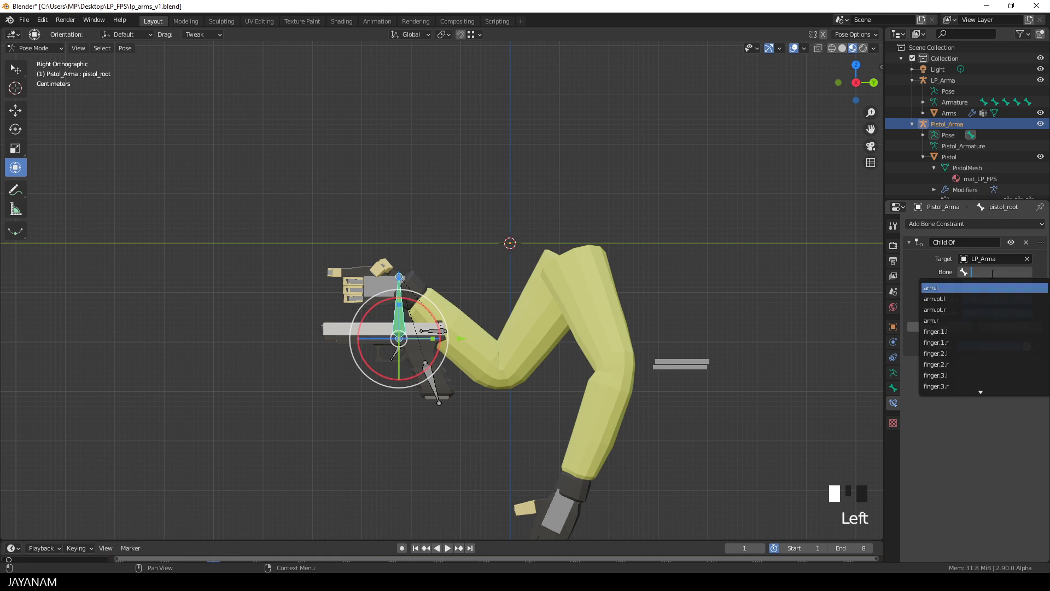
{"action": "type", "text": "hand"}
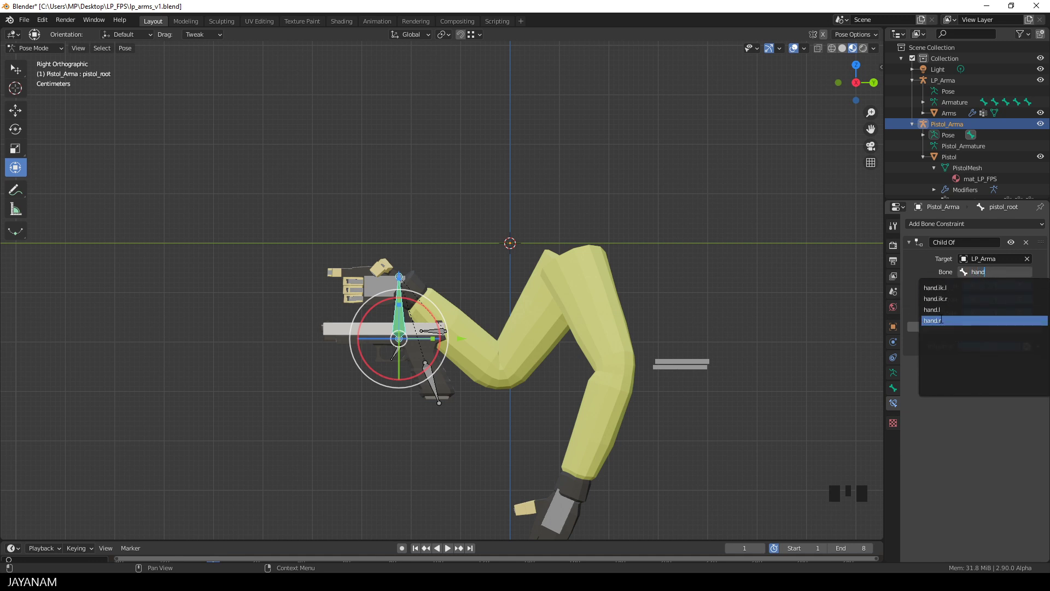
{"action": "left_click", "coordinate": [940, 320]}
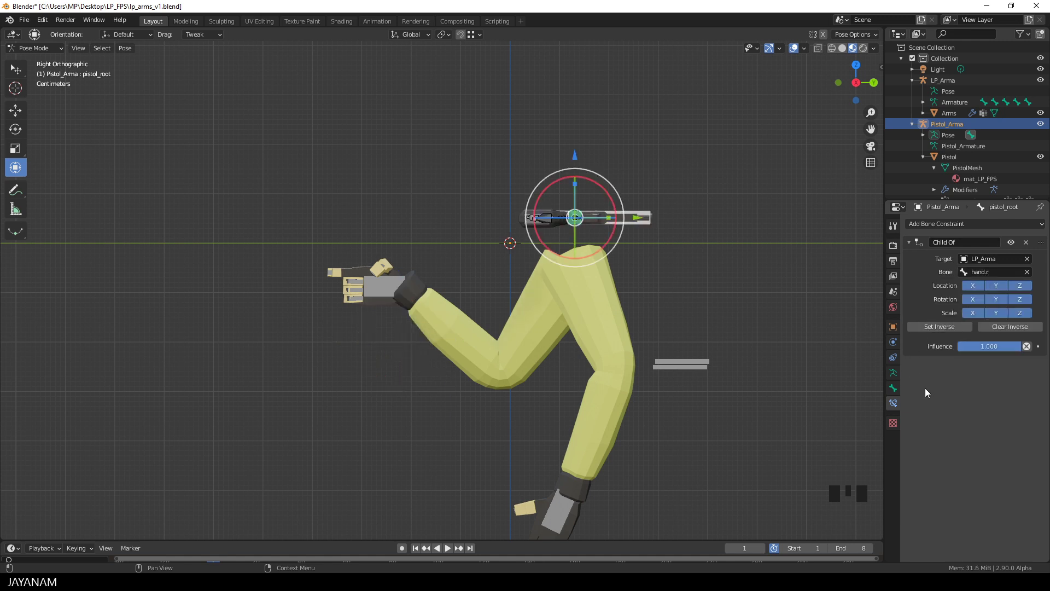
{"action": "left_click", "coordinate": [939, 328]}
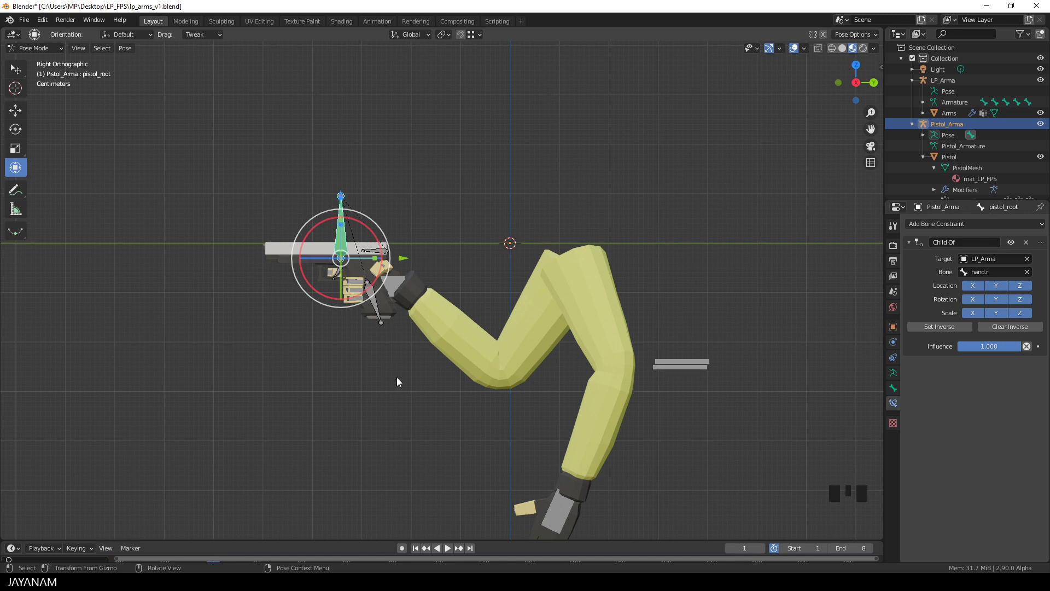
Step: Take Pistol_Arma out of Pose Mode, put LP_Arma into Pose Mode and select its hand.ik.r bone
{"action": "left_click", "coordinate": [397, 282]}
{"action": "key", "text": "ctrl+Tab"}
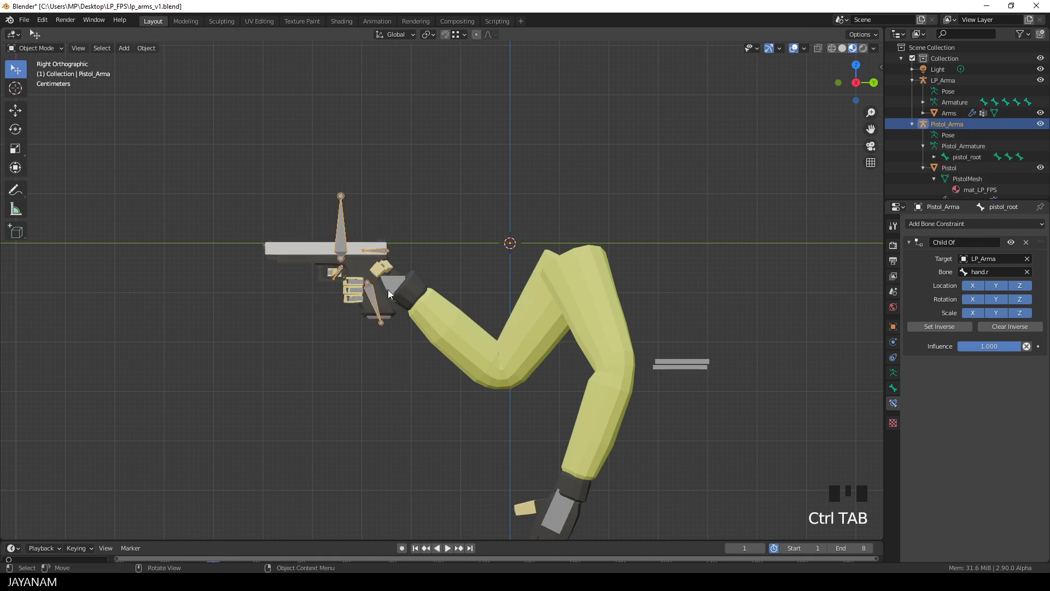
{"action": "left_click", "coordinate": [393, 285]}
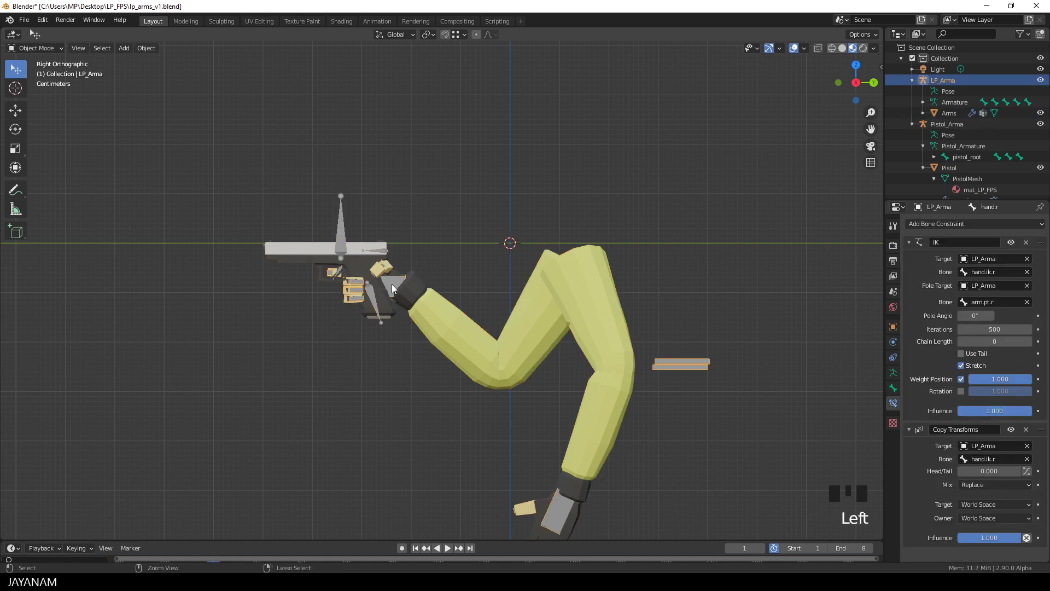
{"action": "key", "text": "ctrl+Tab"}
{"action": "left_click", "coordinate": [391, 284]}
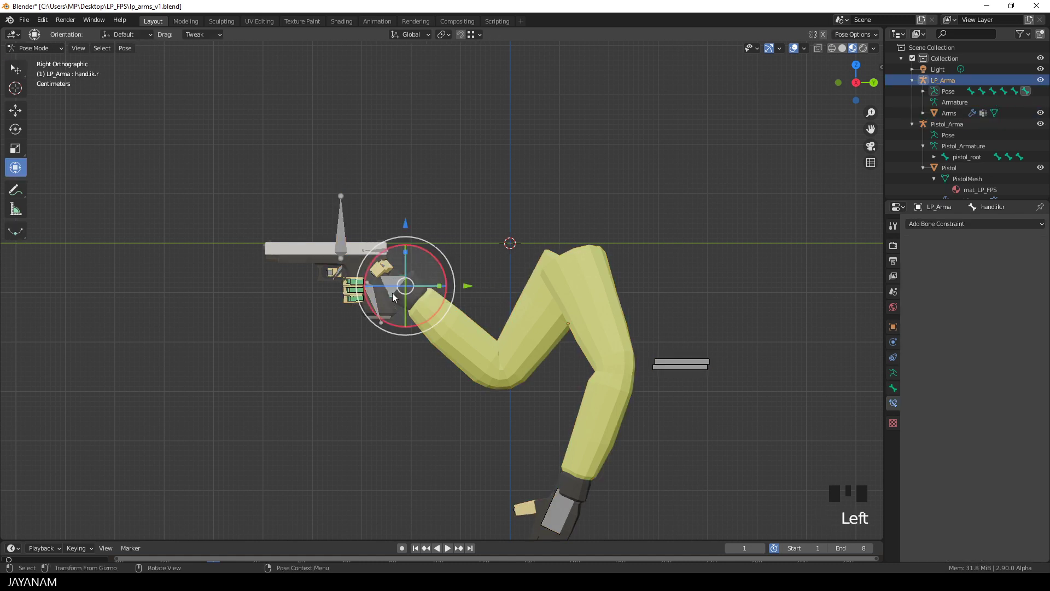
Step: Test the pistol's attachment by lowering the hand.ik.r bone and moving it about 0.041 m along Y
{"action": "left_click_drag", "start_coordinate": [405, 223], "coordinate": [416, 263]}
{"action": "mouse_move", "coordinate": [466, 339]}
{"action": "left_mouse_down"}
{"action": "mouse_move", "coordinate": [407, 334]}
{"action": "mouse_move", "coordinate": [483, 332]}
{"action": "left_mouse_up"}
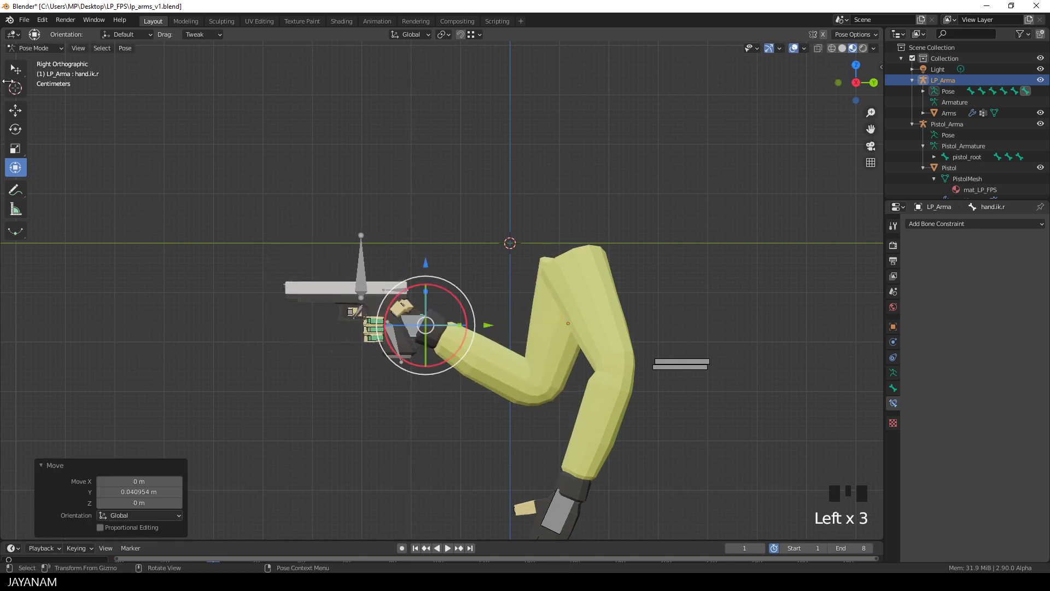
{"action": "left_click", "coordinate": [16, 69]}
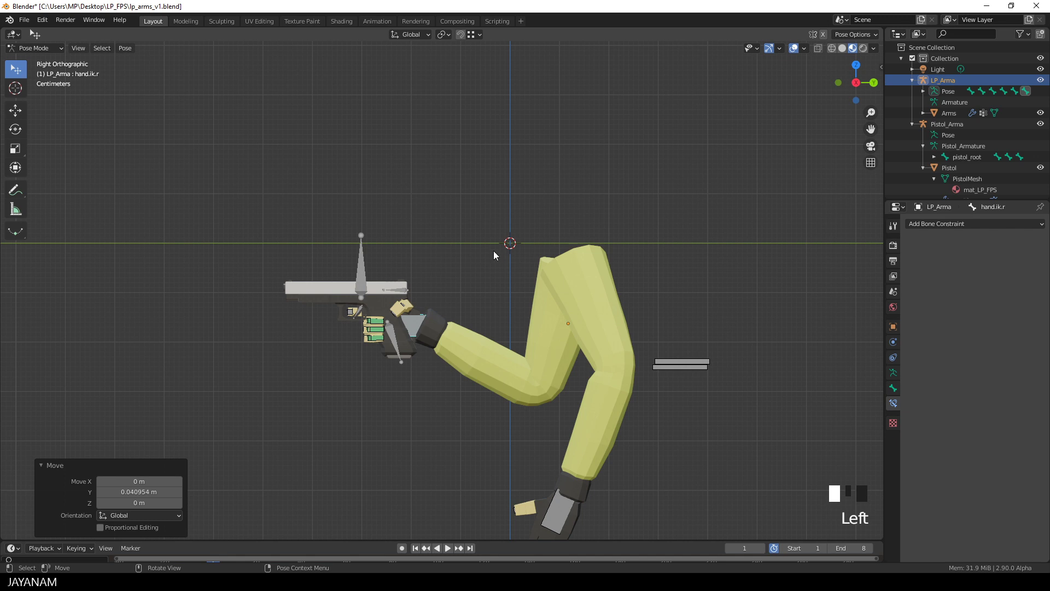
Step: Test-pose the hand.ik.r bone by moving it about -0.084 m along Y and 0.104 m along Z, and rotating it about 29.1°
{"action": "key", "text": "g"}
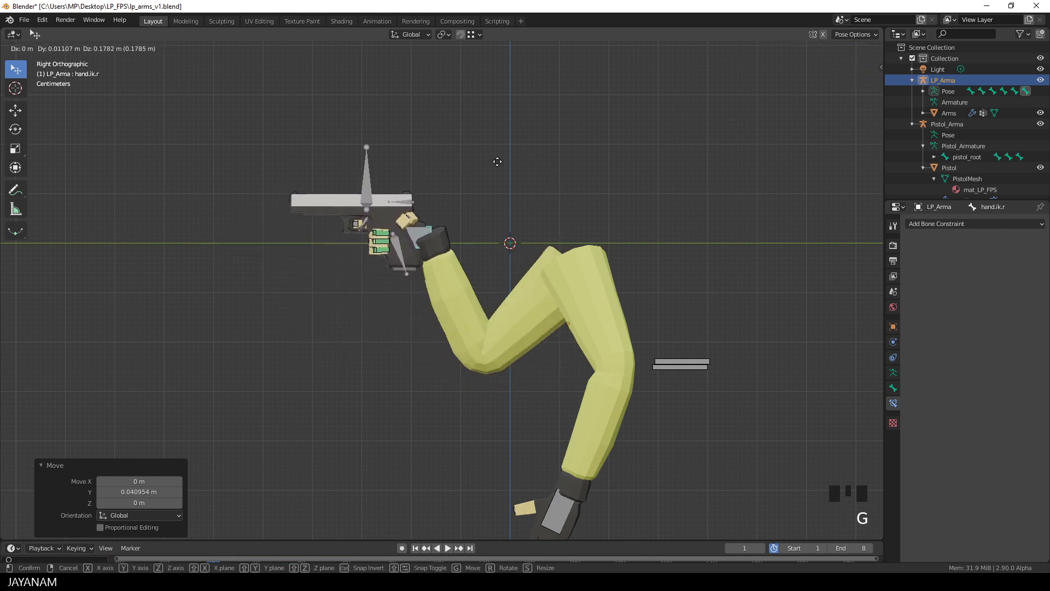
{"action": "left_click", "coordinate": [457, 201]}
{"action": "key", "text": "r"}
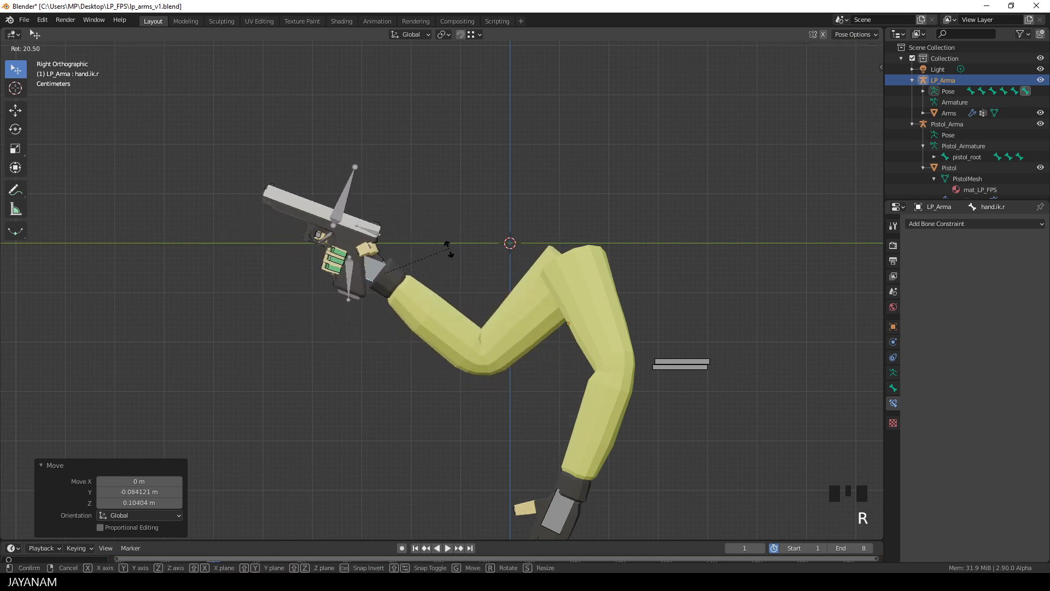
{"action": "left_click", "coordinate": [462, 242]}
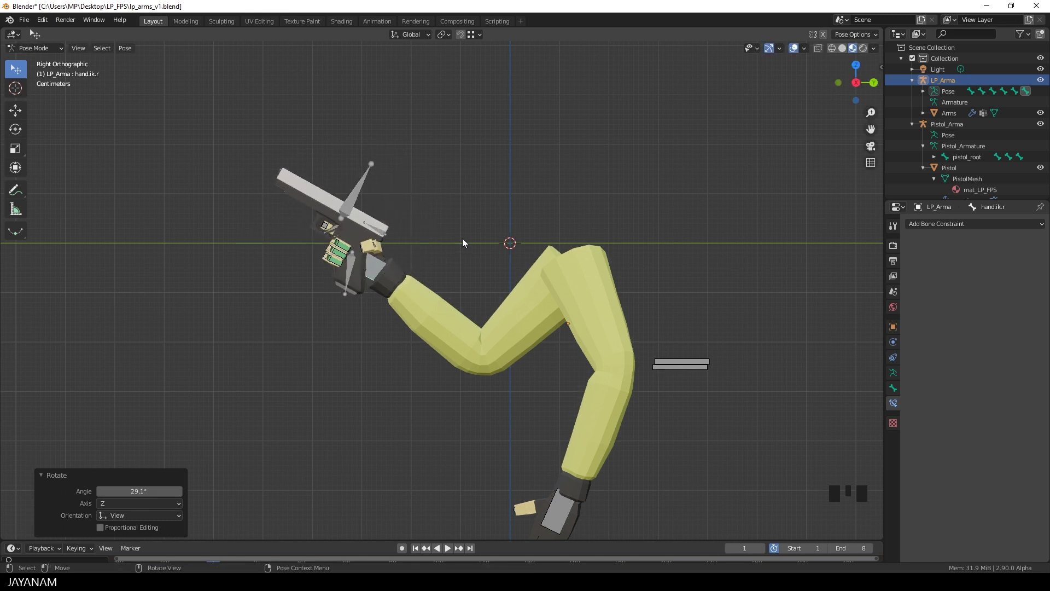
Step: Move the hand.ik.r bone freely in perspective, about 0.012 m along X, and check the pistol from the other side
{"action": "middle_click_drag", "start_coordinate": [463, 242], "coordinate": [547, 267]}
{"action": "key", "text": "g"}
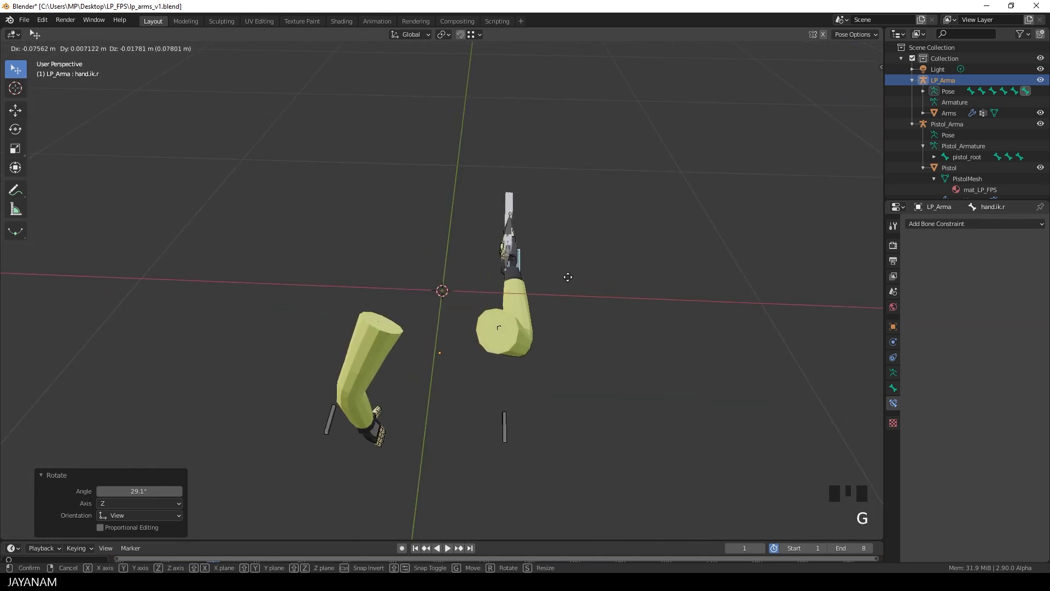
{"action": "left_click", "coordinate": [544, 269]}
{"action": "middle_click_drag", "start_coordinate": [544, 269], "coordinate": [621, 310]}
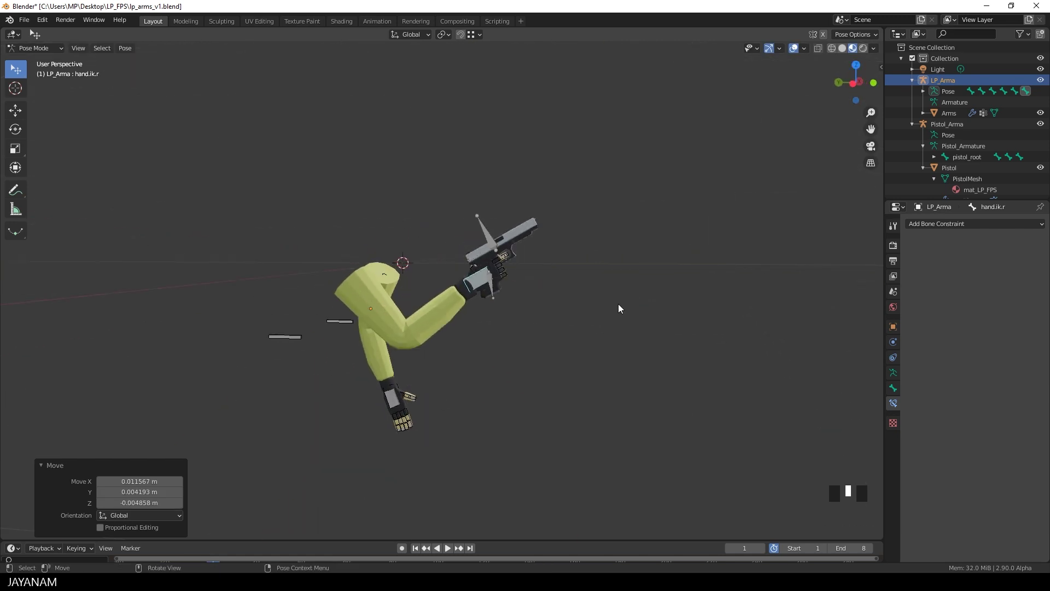
Step: Clear the rotation and location of the hand.ik.r bone and check how the pistol follows the hand
{"action": "key", "text": "alt+r"}
{"action": "key", "text": "alt+g"}
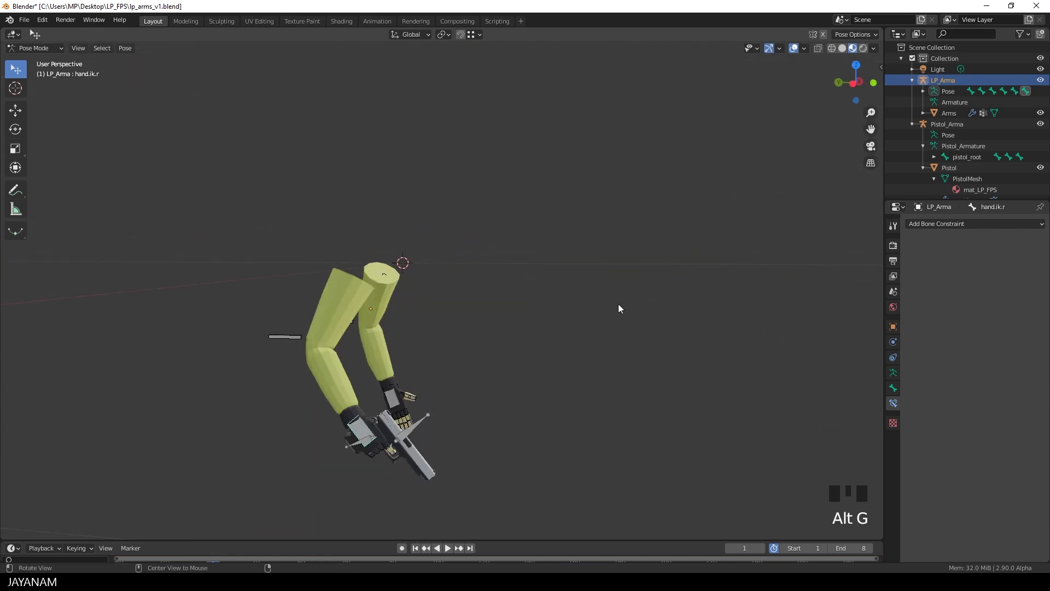
{"action": "middle_click_drag", "start_coordinate": [611, 315], "coordinate": [438, 316]}
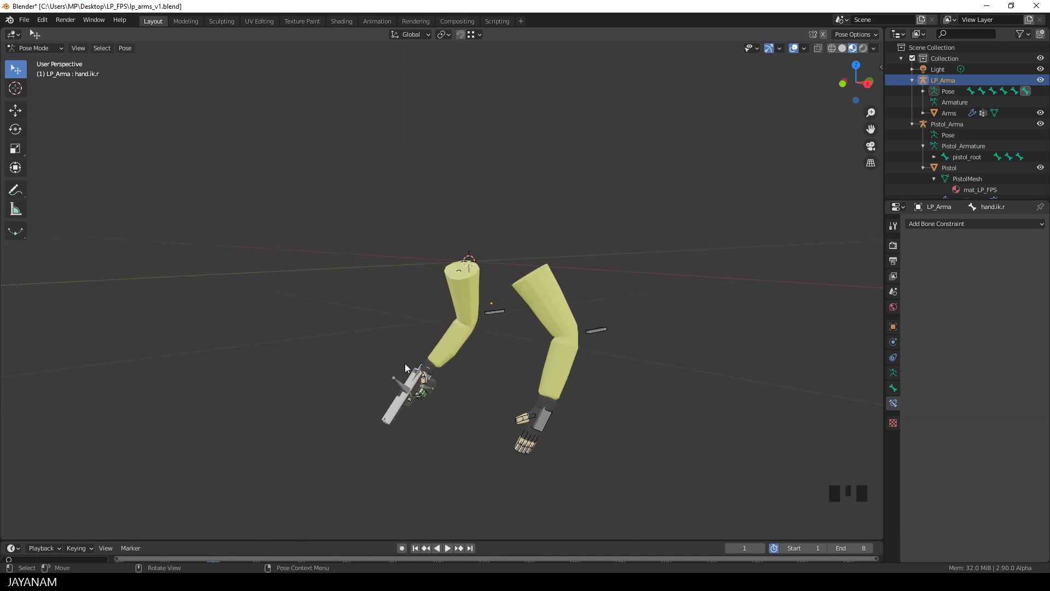
Step: Undo all the test moves, rotations and transform clears made on the hand.ik.r bone
{"action": "key", "text": "ctrl+z"}
{"action": "key", "text": "ctrl+z"}
{"action": "key", "text": "ctrl+z"}
{"action": "key", "text": "ctrl+z"}
{"action": "key", "text": "ctrl+z"}
{"action": "key", "text": "ctrl+z"}
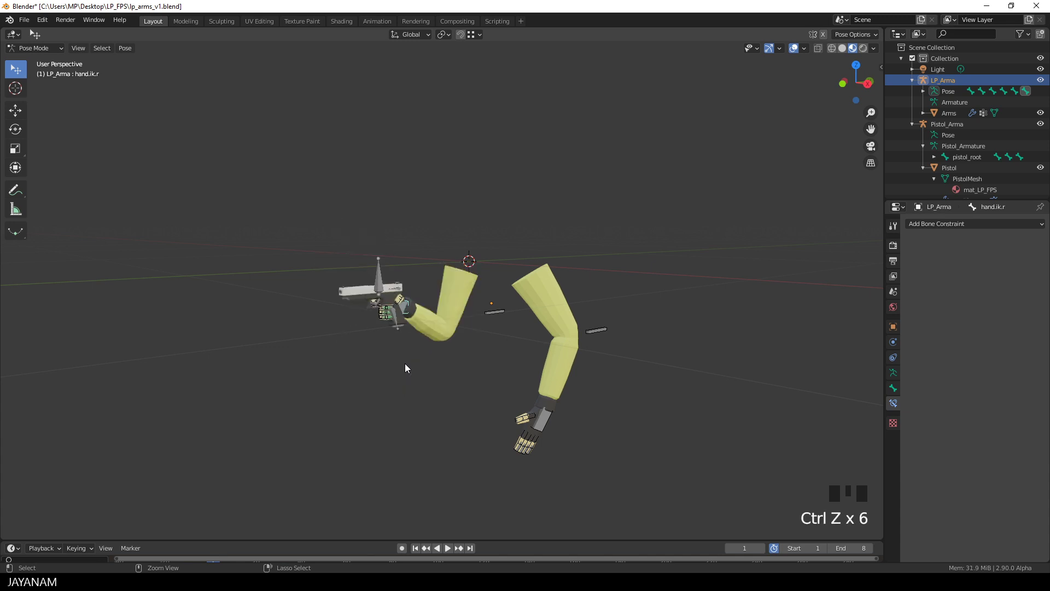
{"action": "key", "text": "ctrl+z"}
{"action": "key", "text": "ctrl+z"}
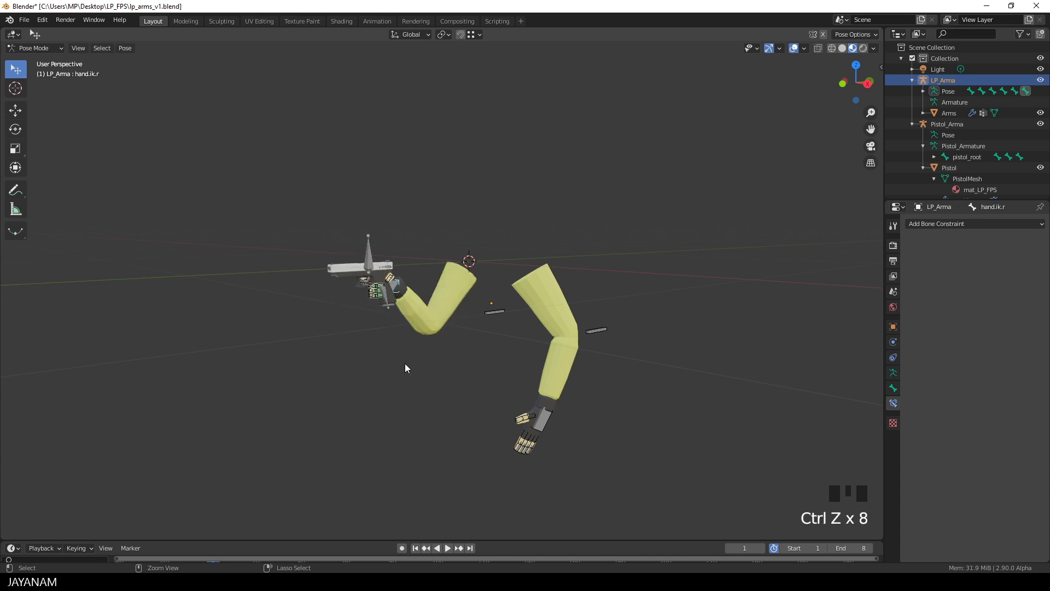
Step: Create a new pose library for the LP_Arma armature and name it LibArms
{"action": "middle_click_drag", "start_coordinate": [442, 353], "coordinate": [437, 329]}
{"action": "scroll", "coordinate": [437, 333], "scroll_direction": "up", "scroll_amount": 2}
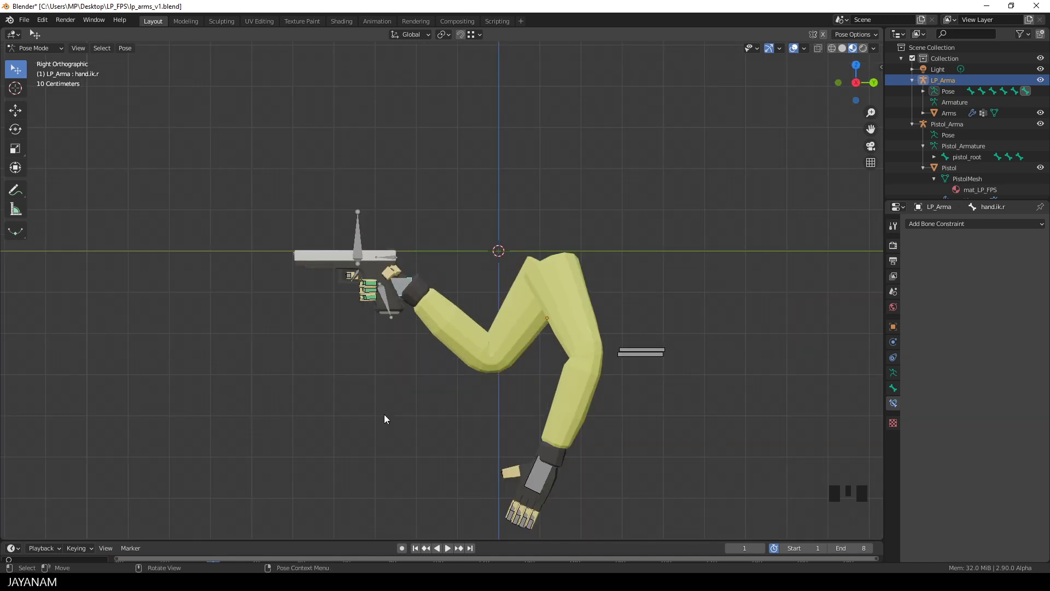
{"action": "left_click", "coordinate": [894, 372]}
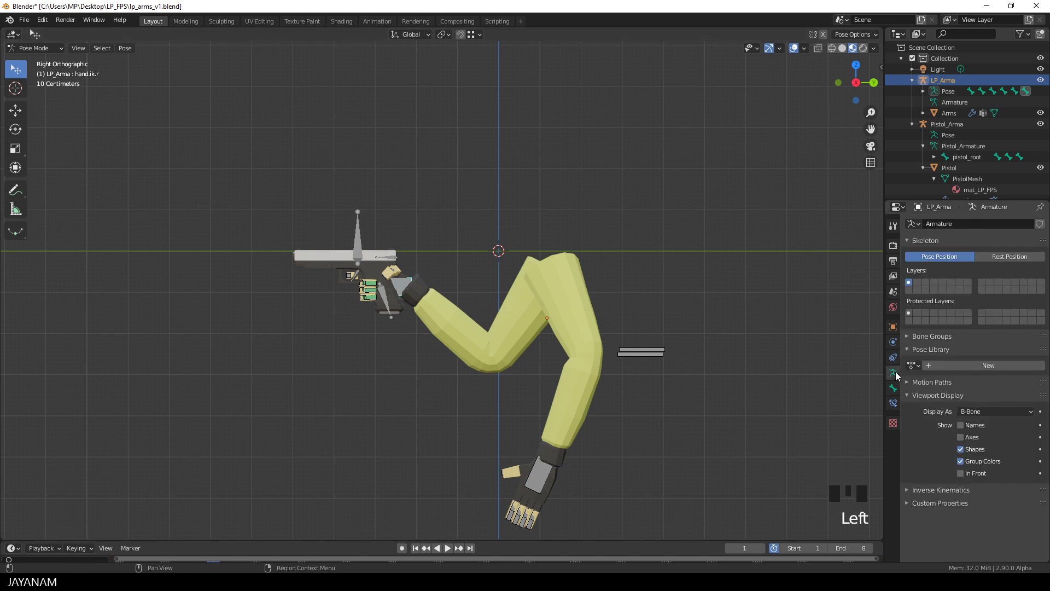
{"action": "left_click", "coordinate": [968, 363]}
{"action": "left_click", "coordinate": [966, 364]}
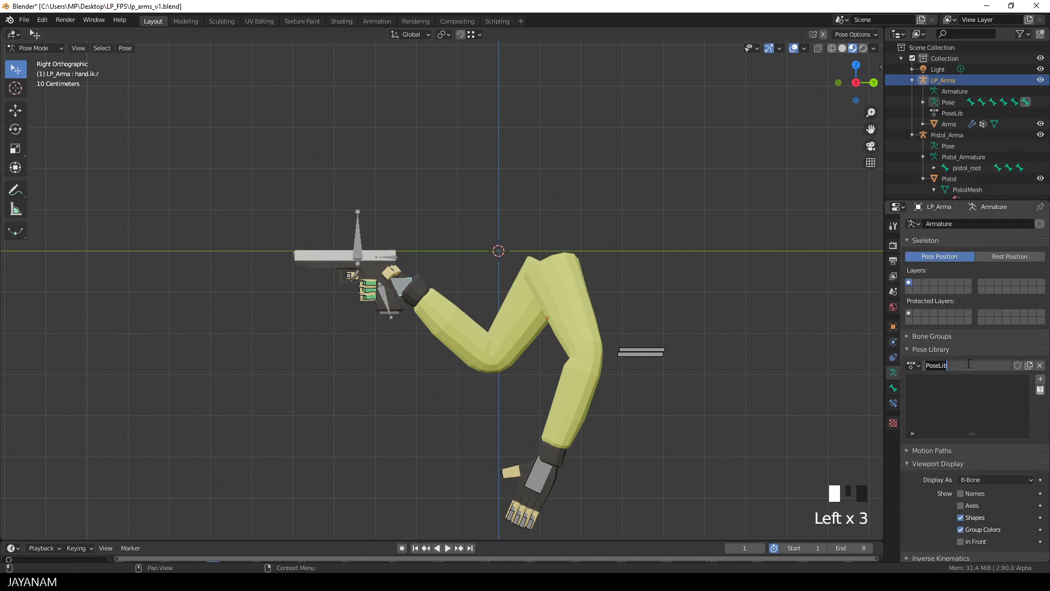
{"action": "type", "text": "LibArms"}
{"action": "key", "text": "Return"}
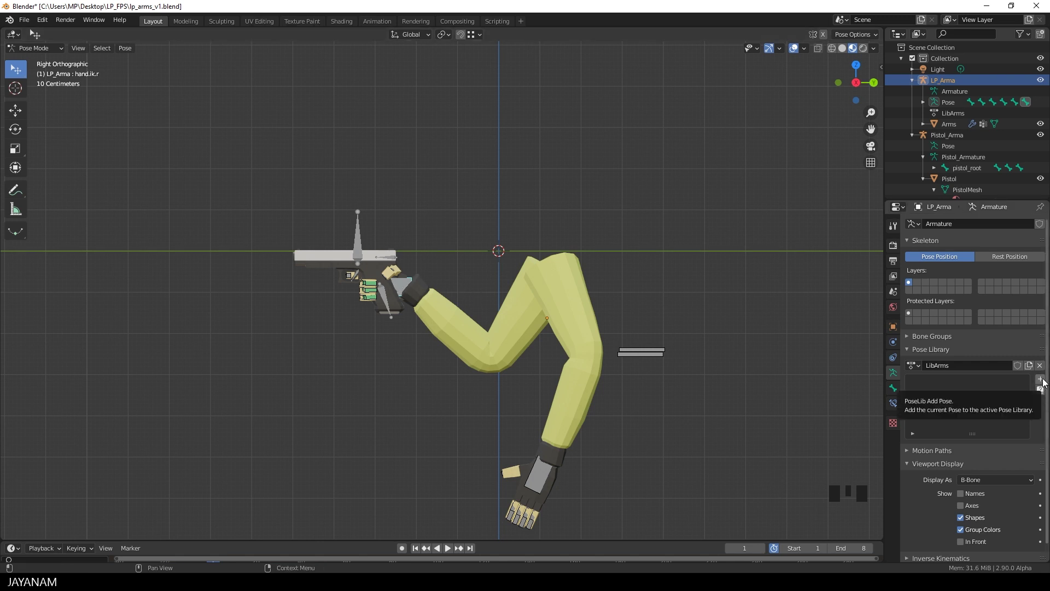
Step: Select all bones of LP_Arma and add the current pose to the LibArms library as HoldPistol
{"action": "key", "text": "a"}
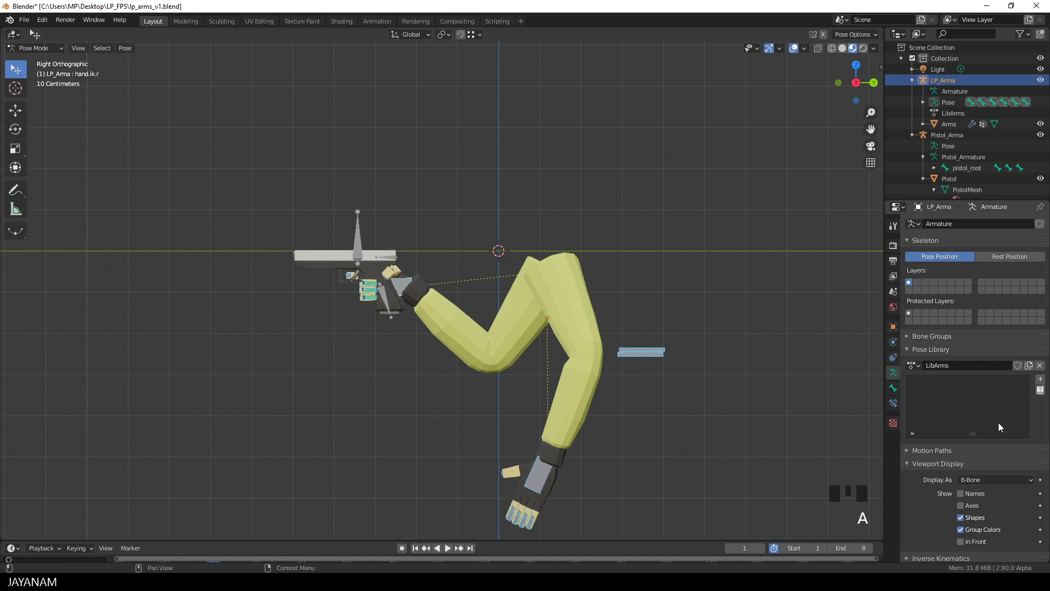
{"action": "left_click", "coordinate": [1041, 379]}
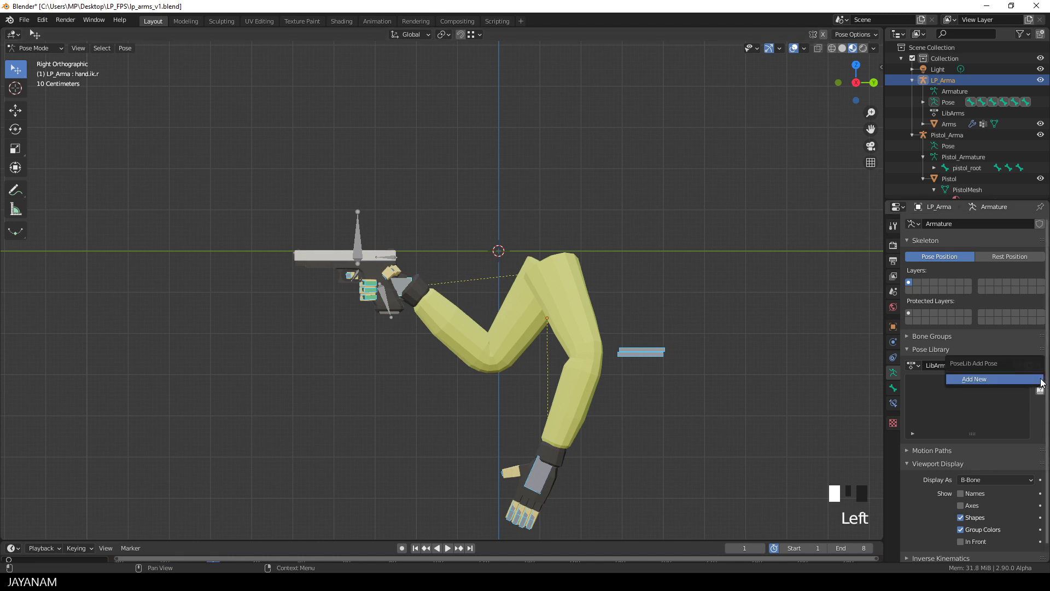
{"action": "left_click", "coordinate": [982, 379]}
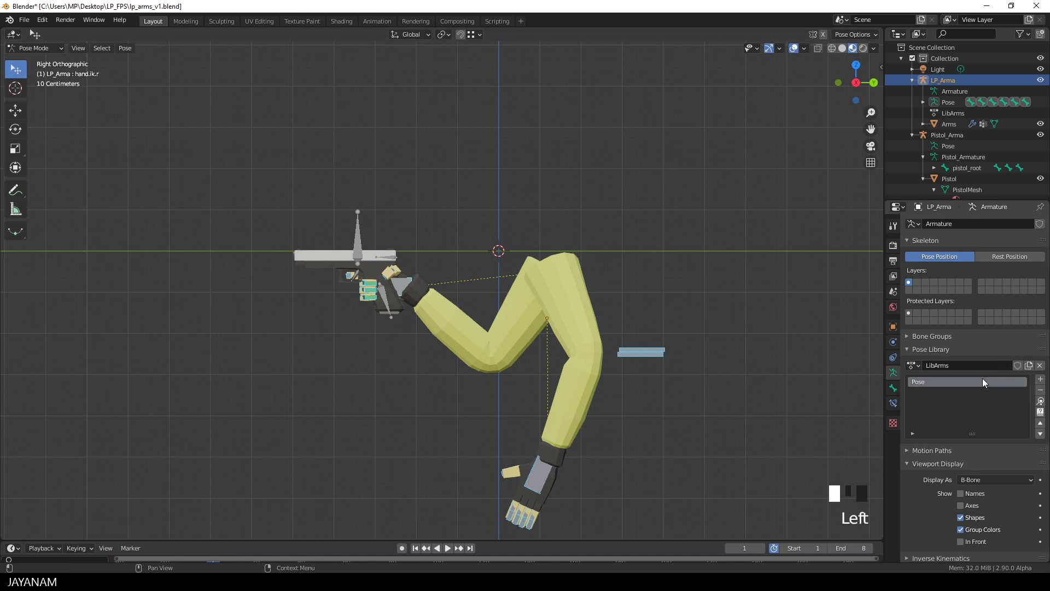
{"action": "double_click", "coordinate": [934, 382]}
{"action": "type", "text": "HoldPistol"}
{"action": "key", "text": "Return"}
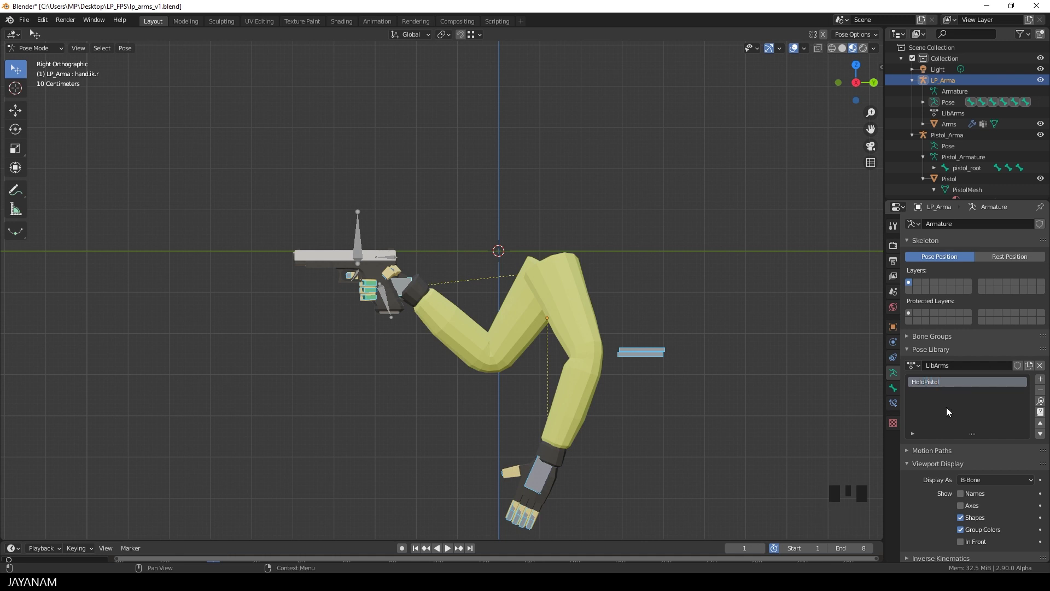
Step: Change the pose as a test by moving hand.ik.r about -0.008 m along Y and 0.181 m along Z and rotating it about 79.9°
{"action": "left_click", "coordinate": [403, 280]}
{"action": "key", "text": "g"}
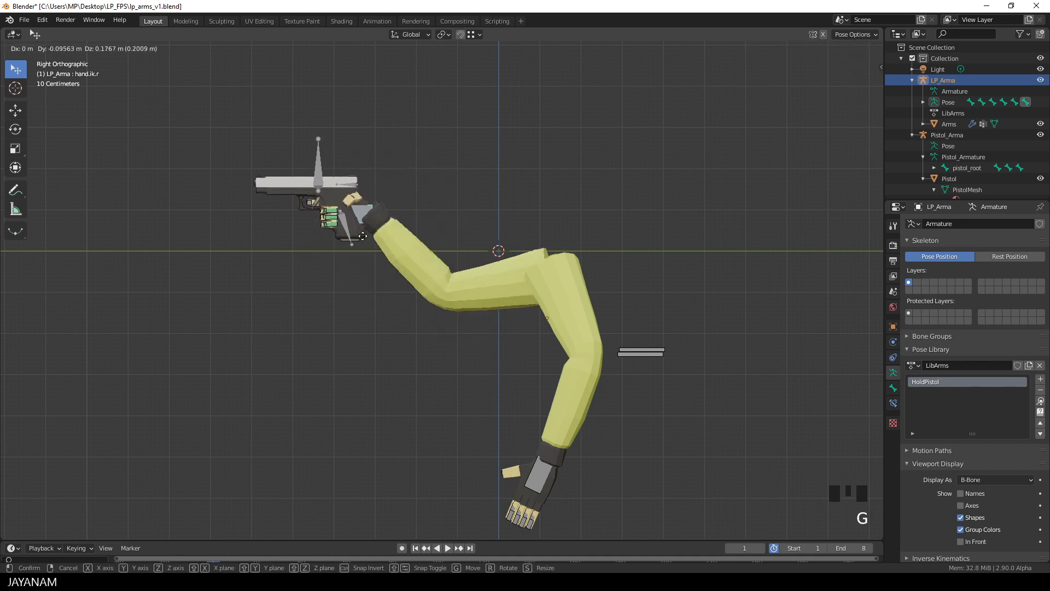
{"action": "left_click", "coordinate": [424, 238]}
{"action": "key", "text": "r"}
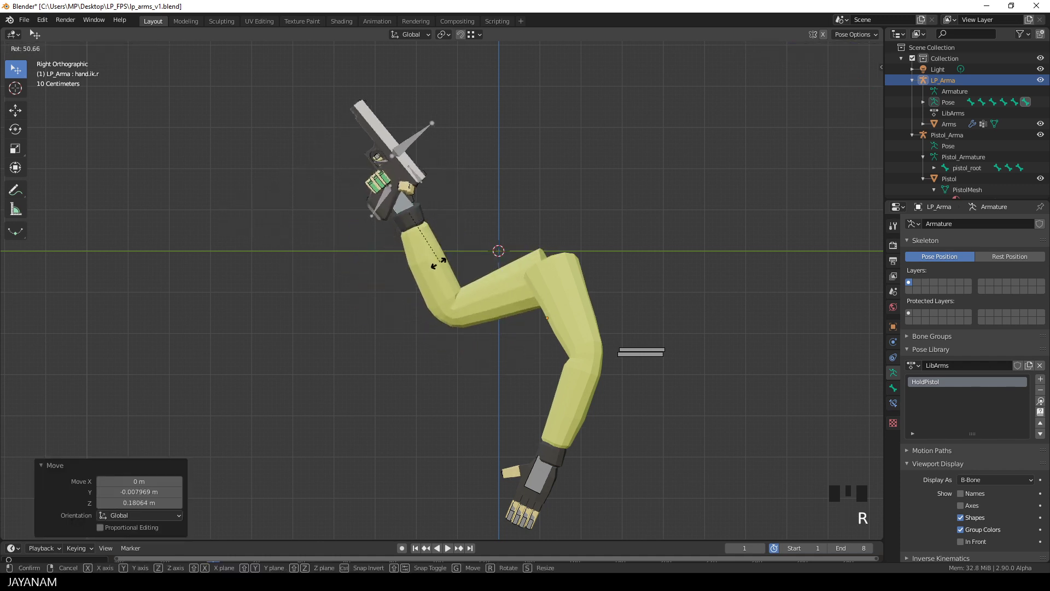
{"action": "left_click", "coordinate": [418, 290]}
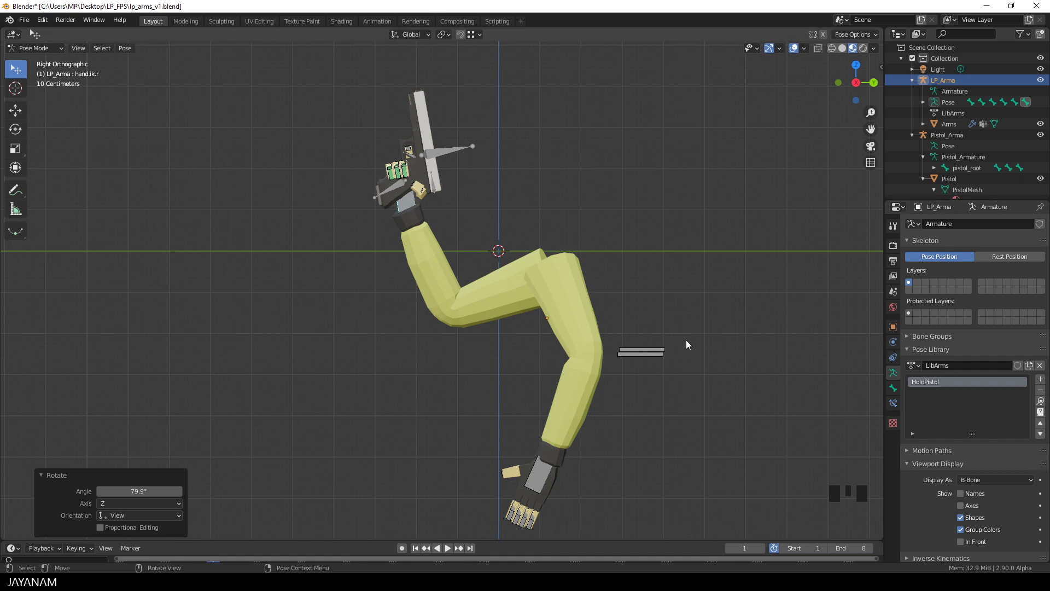
Step: Apply the HoldPistol pose from the LibArms library to the hand.ik.r bone and check it in perspective
{"action": "left_click", "coordinate": [1041, 402]}
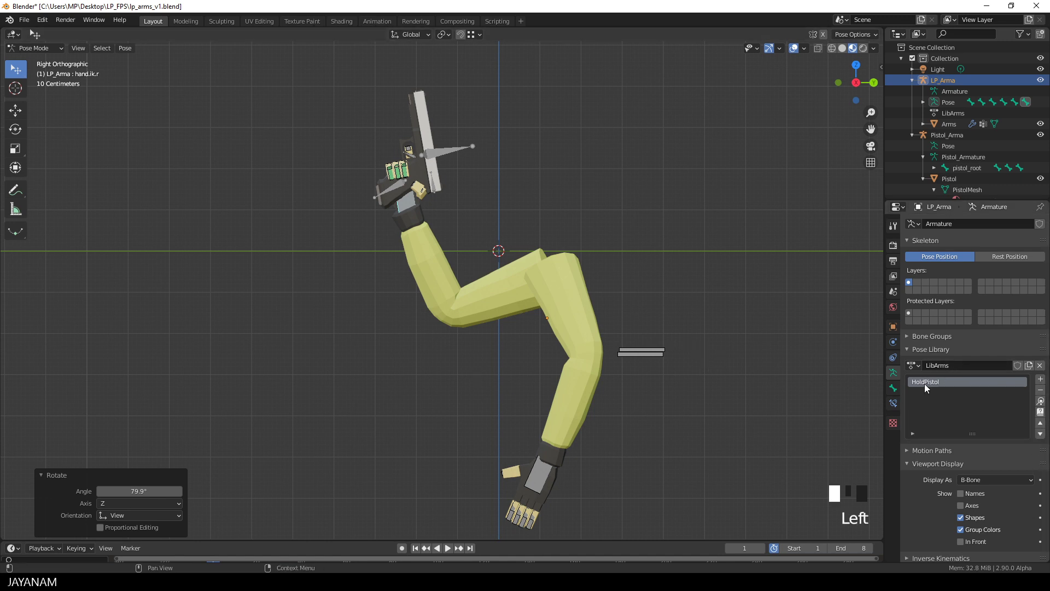
{"action": "left_click", "coordinate": [1040, 402]}
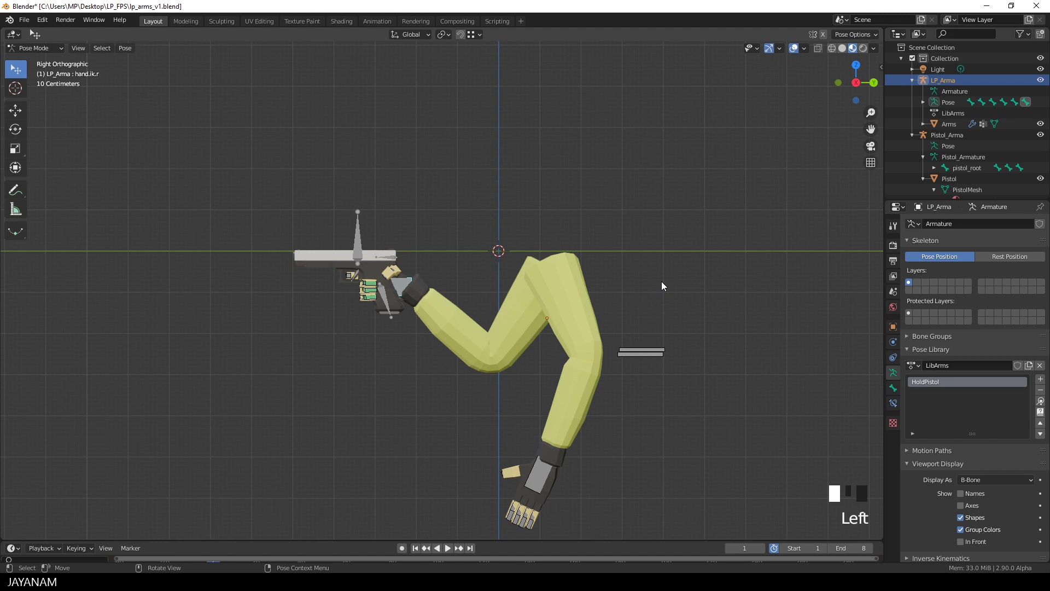
{"action": "middle_click_drag", "start_coordinate": [695, 271], "coordinate": [744, 294]}
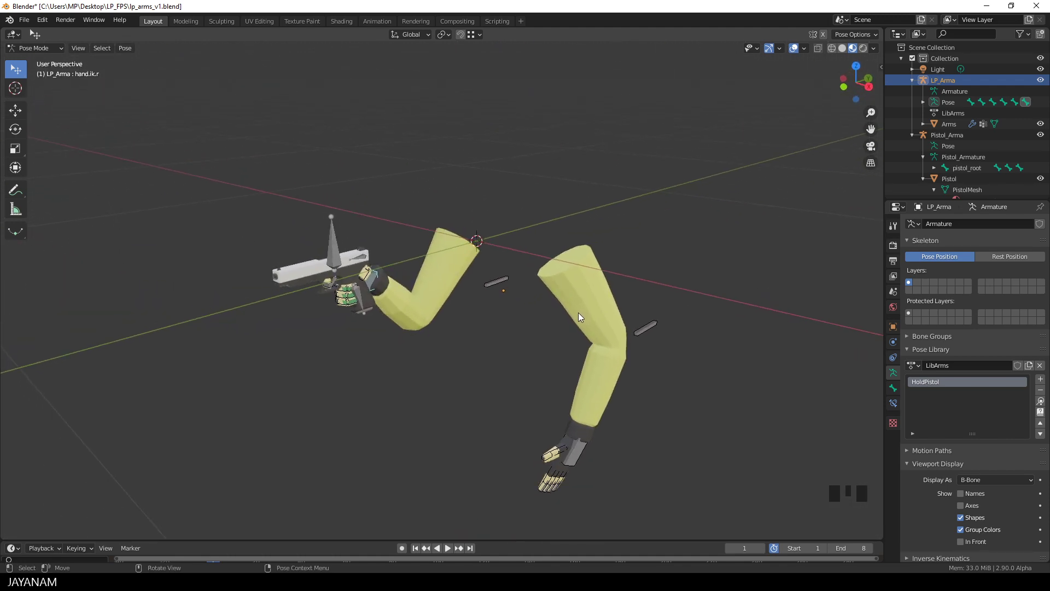